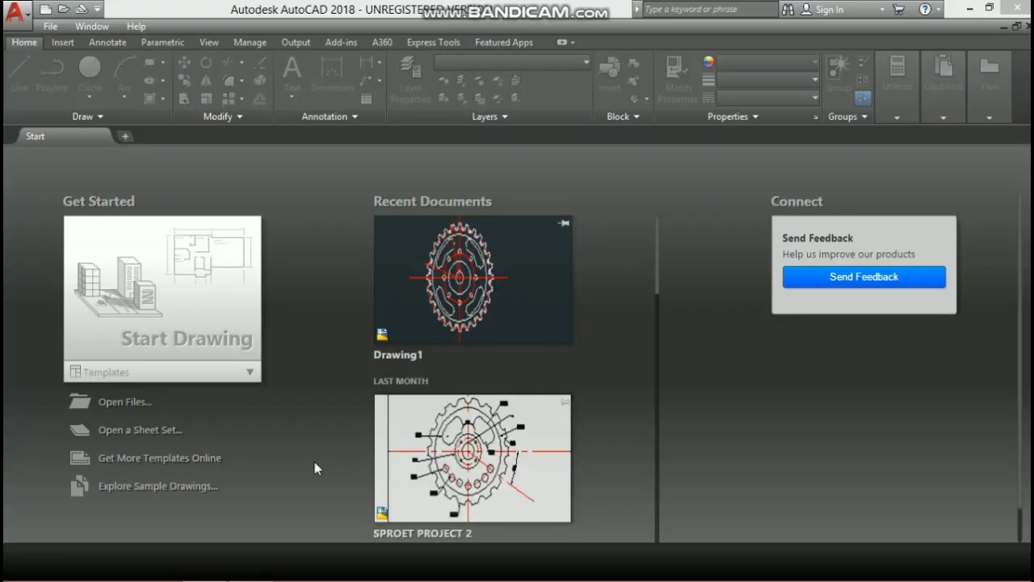
Create a new drawing from the acad.dwt template and turn the grid display off
click(211, 373)
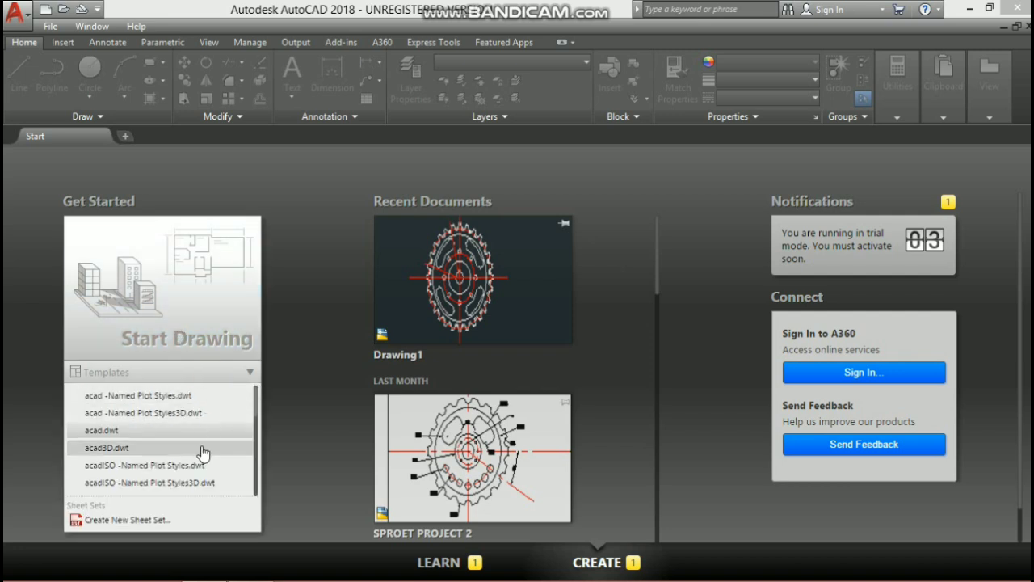
click(198, 437)
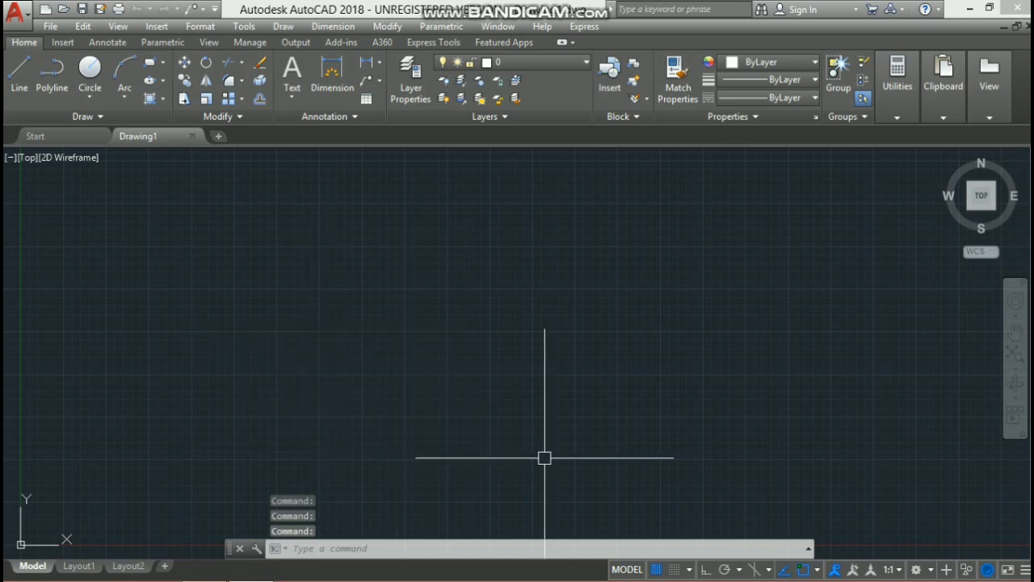
click(655, 569)
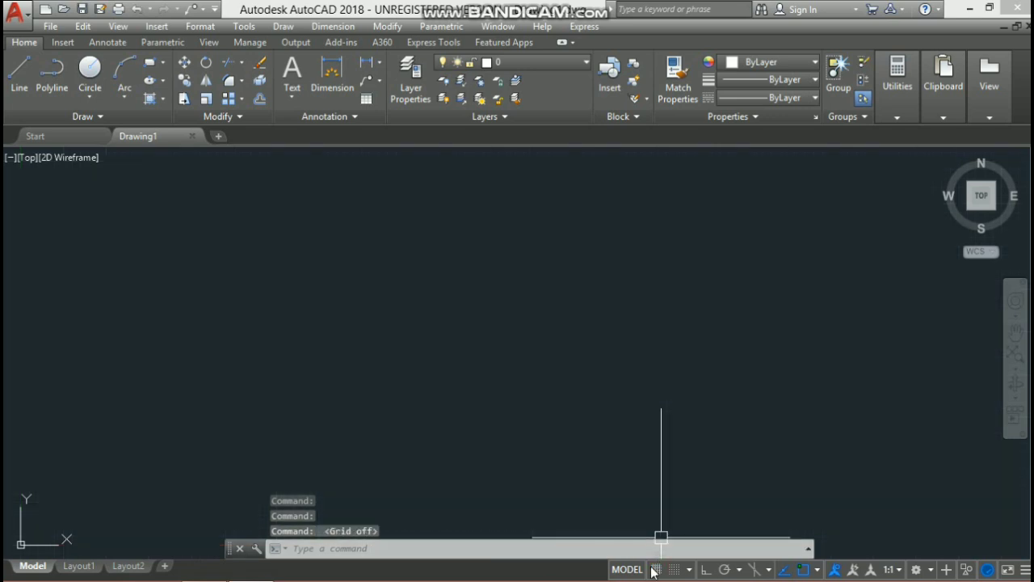
Turn off displaying the UCS icon at the origin
click(118, 26)
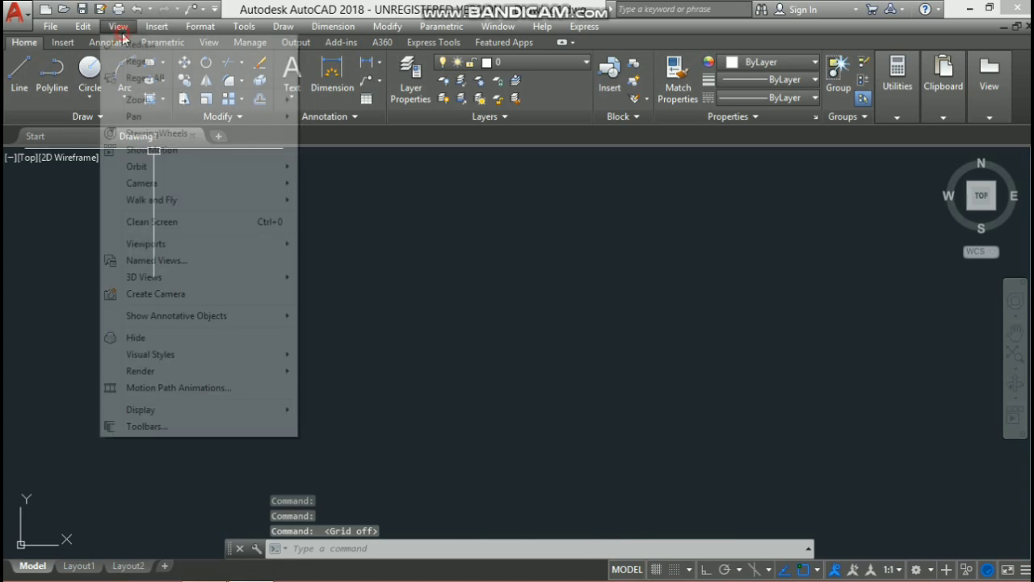
mouse_move(194, 410)
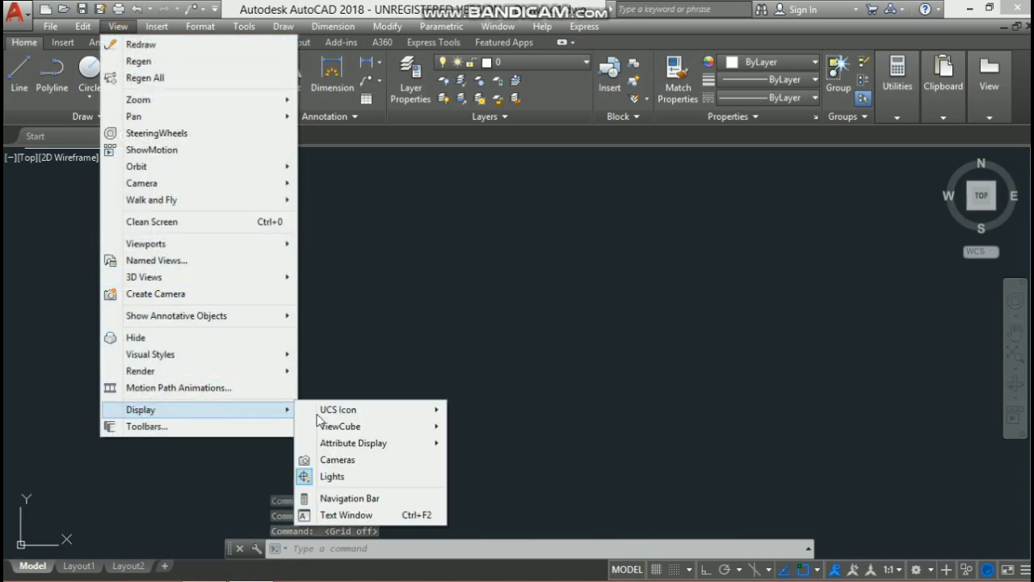
mouse_move(340, 431)
mouse_move(397, 410)
click(458, 426)
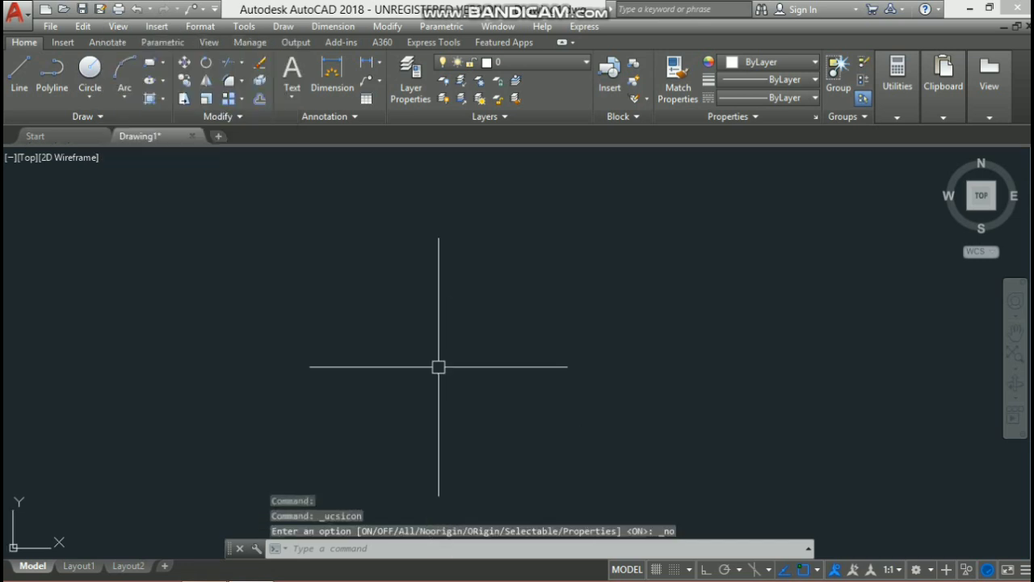
Turn on ortho mode and draw a vertical and a horizontal construction line crossing at one point near the middle of the drawing
click(153, 125)
click(59, 147)
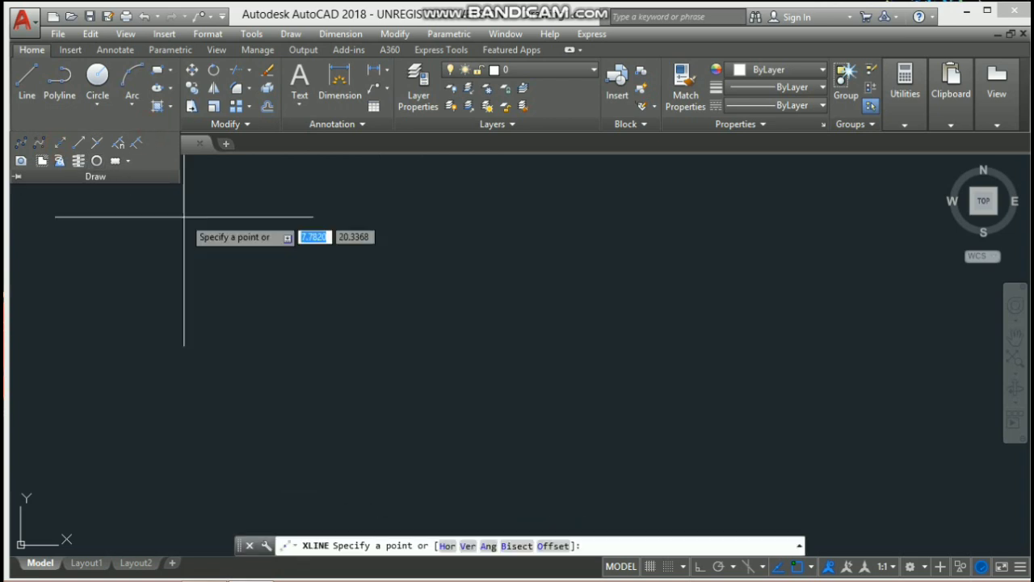
click(700, 568)
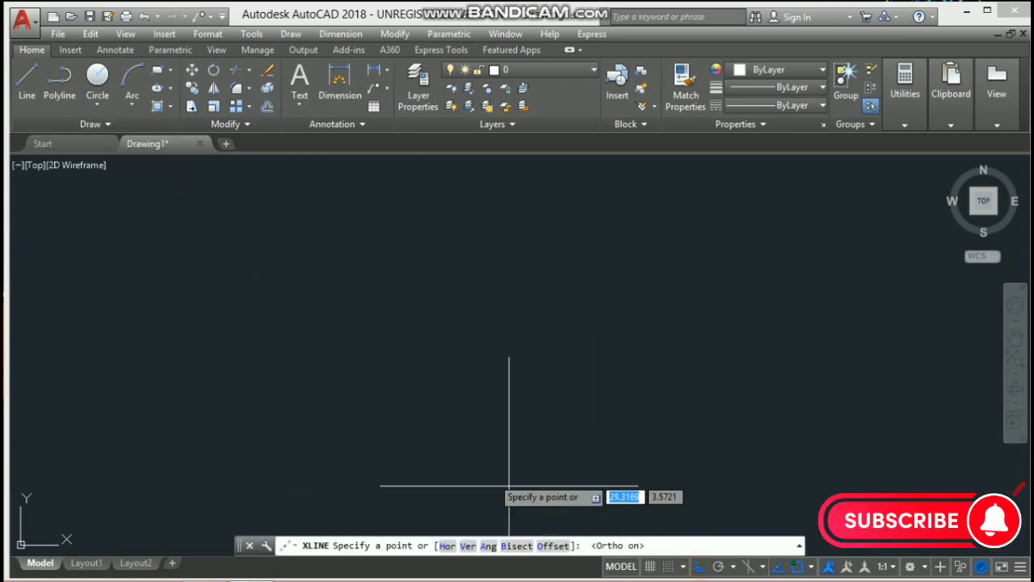
click(480, 288)
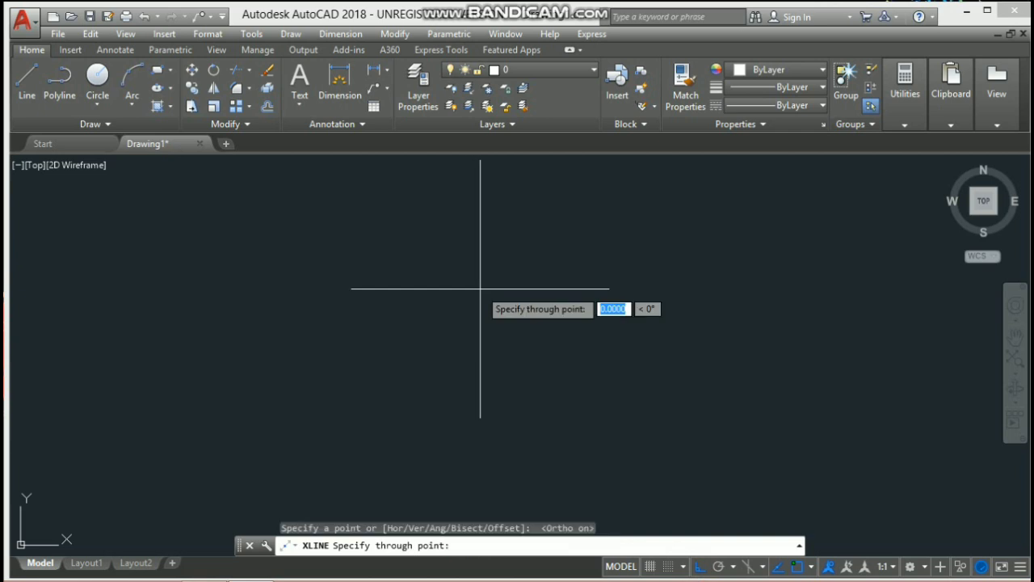
click(480, 357)
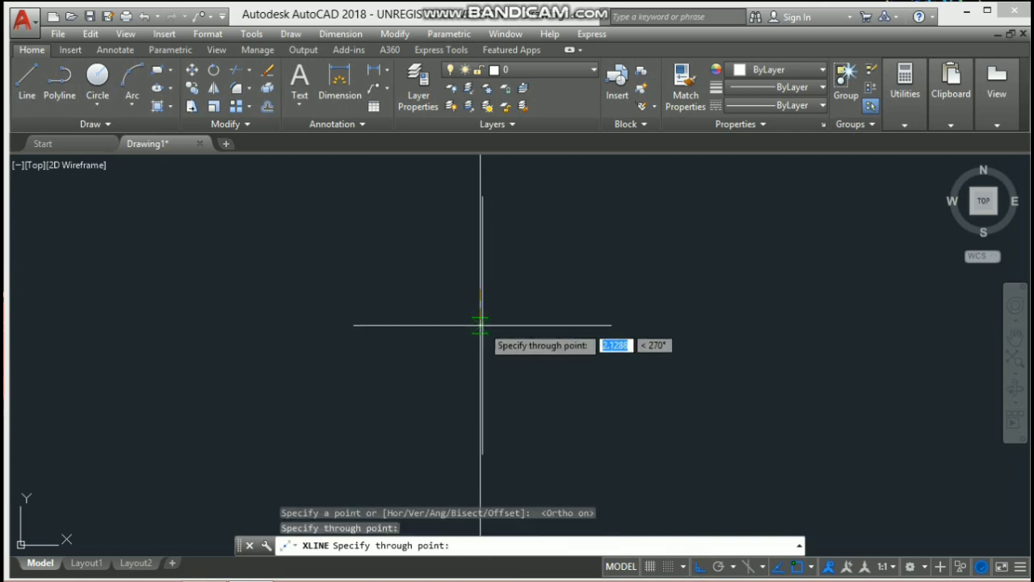
click(509, 323)
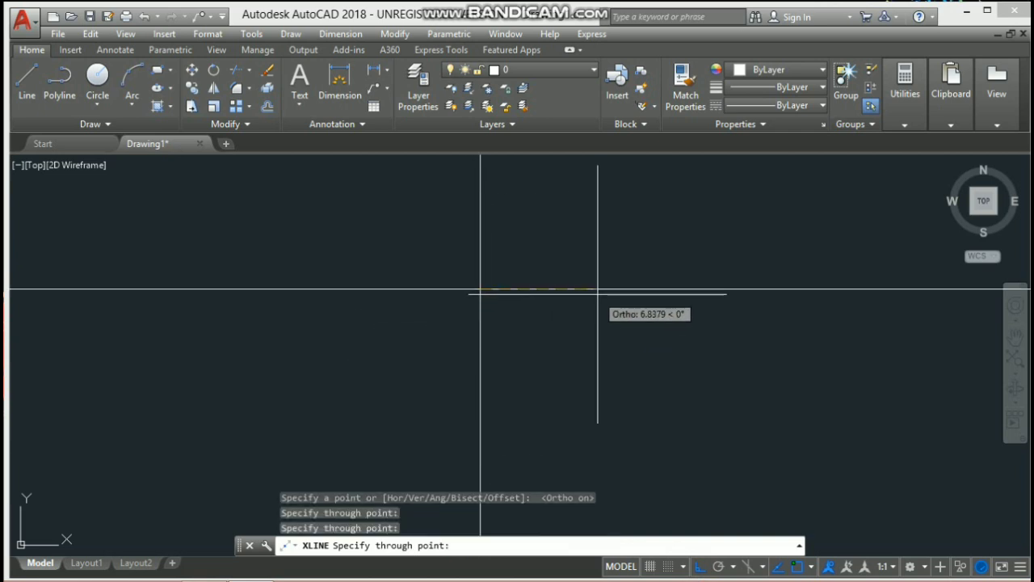
key(Return)
Assign the CENTER linetype and the color Red to both construction lines
scroll(501, 337, down, 2)
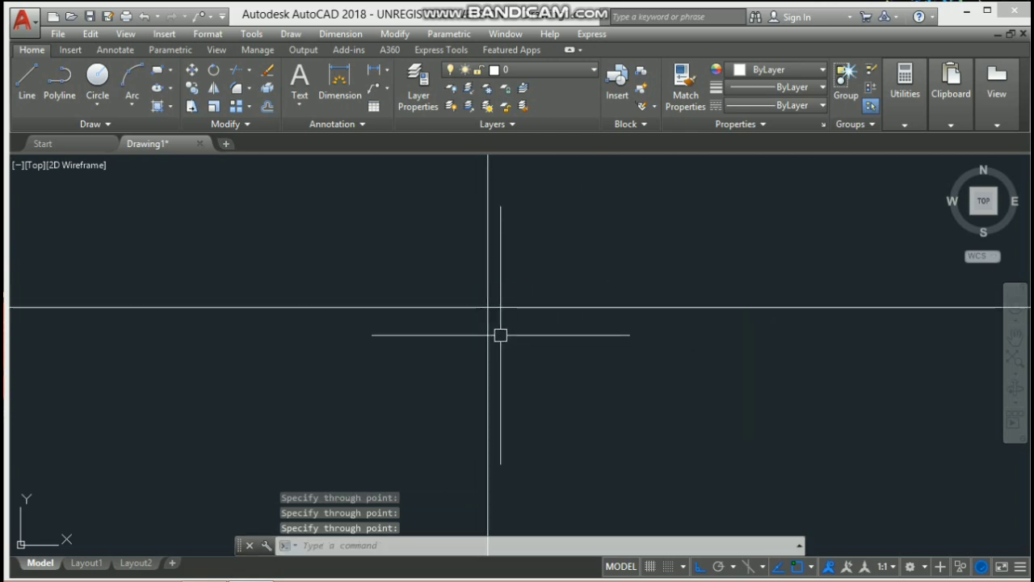
click(520, 307)
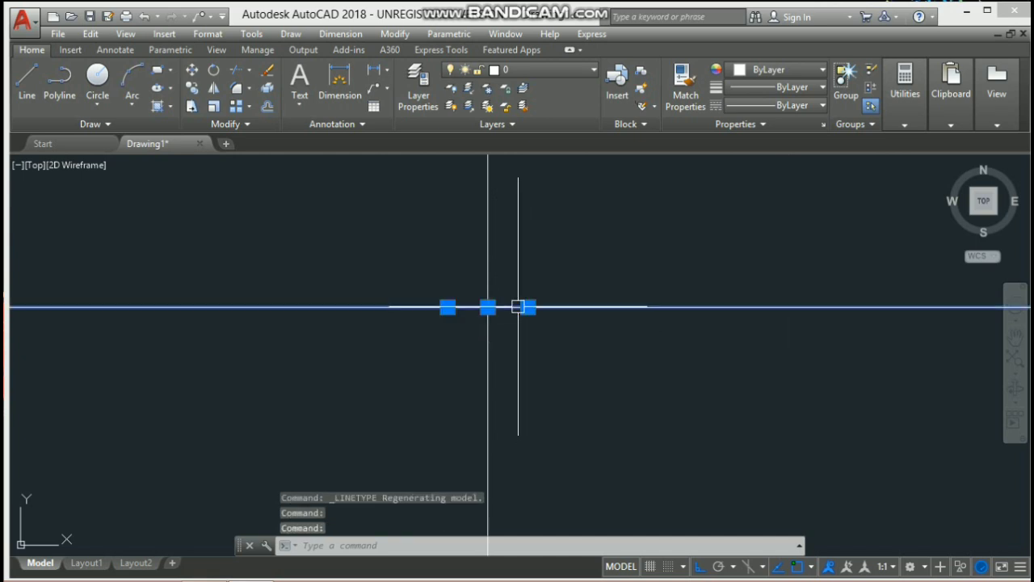
click(488, 273)
click(788, 107)
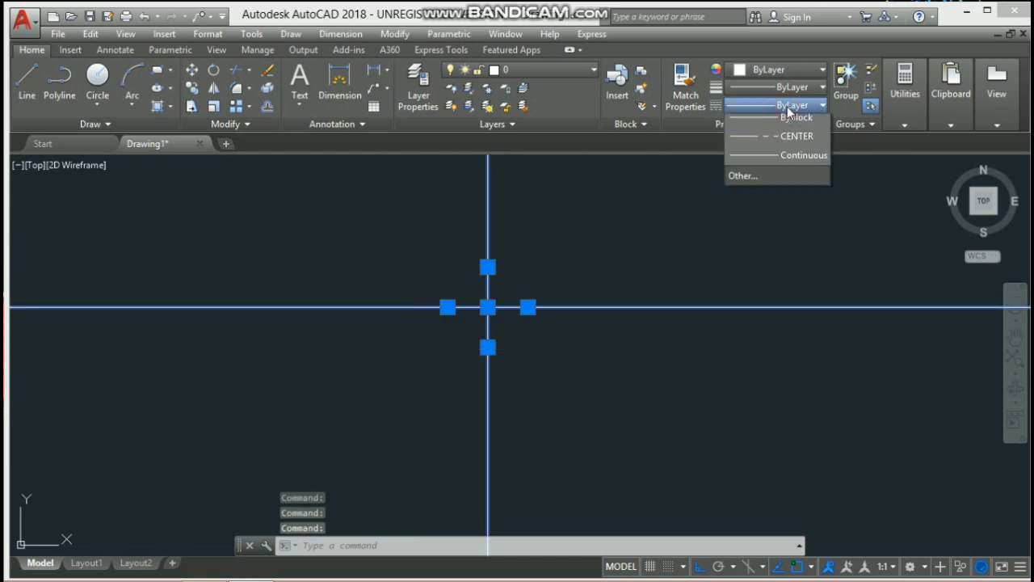
click(795, 162)
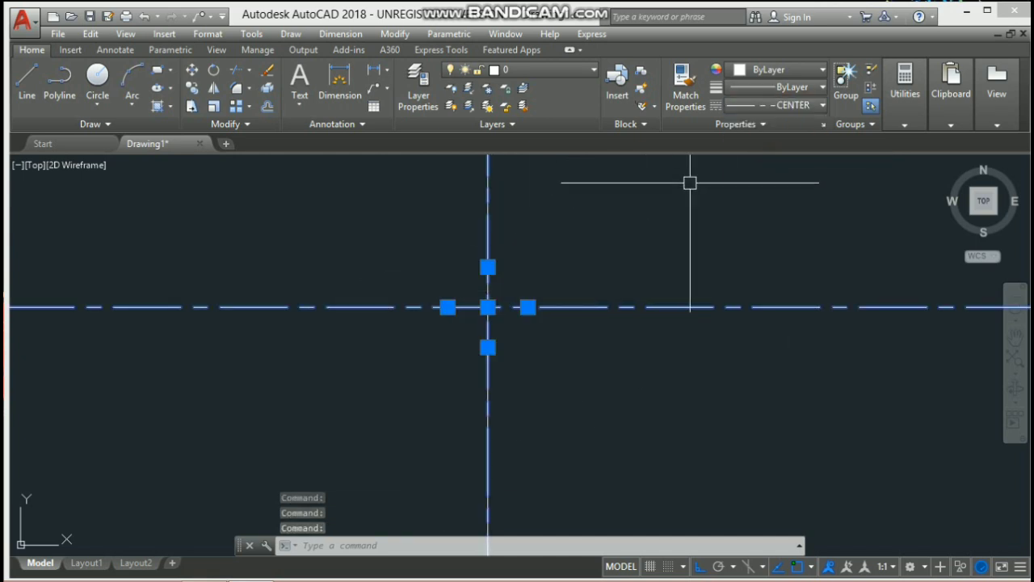
click(807, 71)
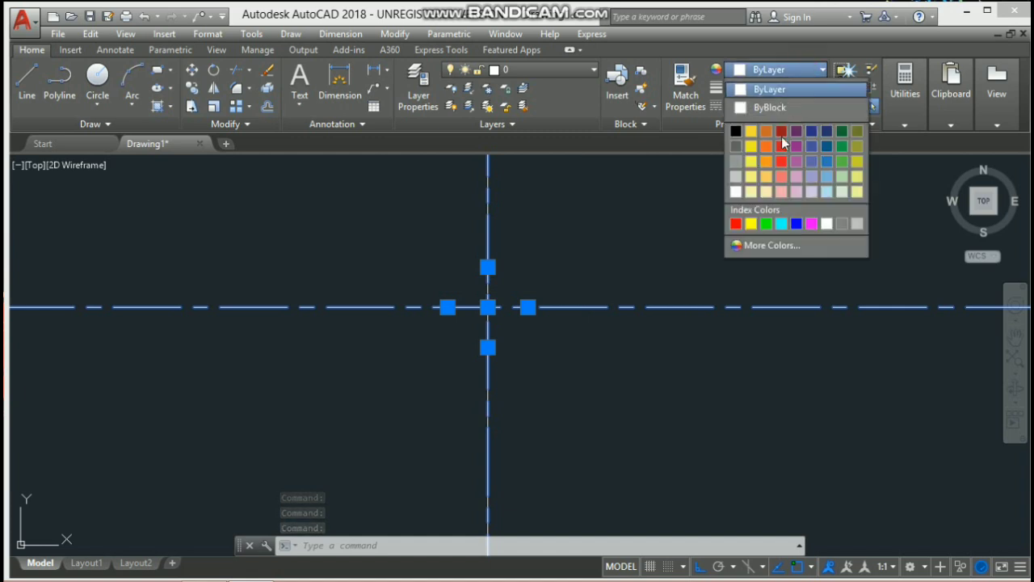
click(736, 224)
Review the linetype scale settings in the Linetype Manager and inspect the dash pattern of the two centerlines
scroll(614, 307, down, 3)
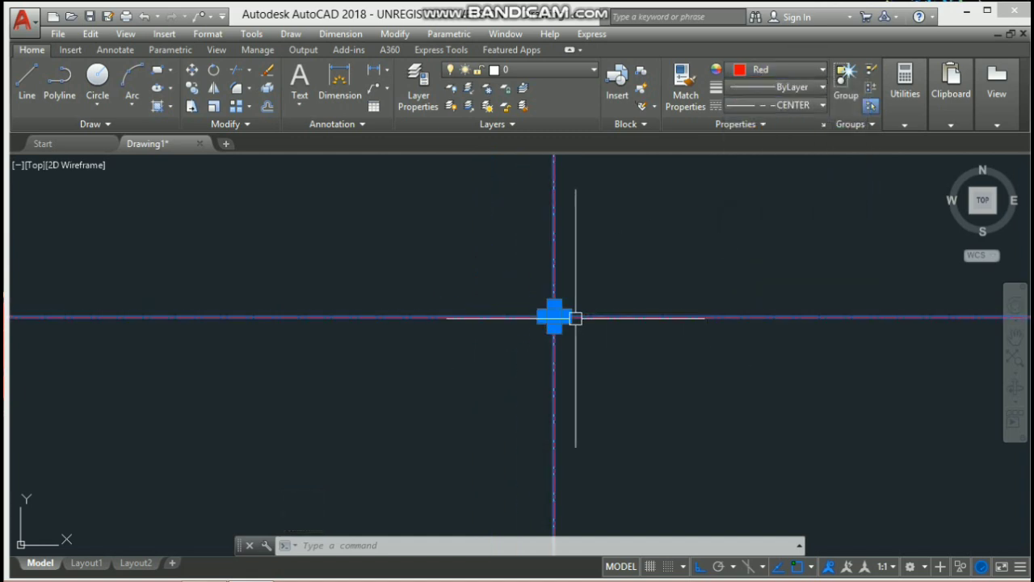
scroll(588, 303, up, 3)
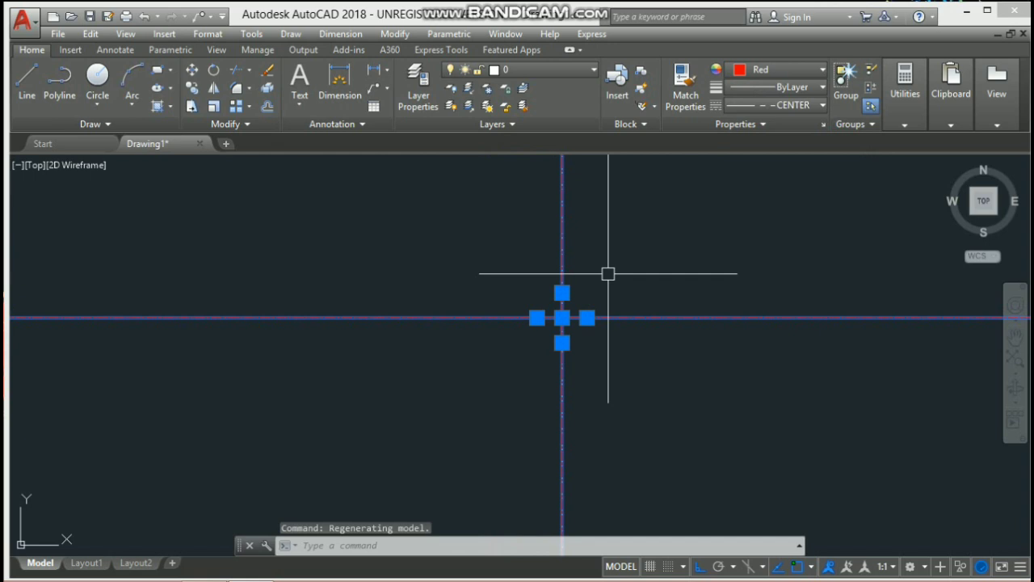
text(lt)
key(Return)
click(577, 436)
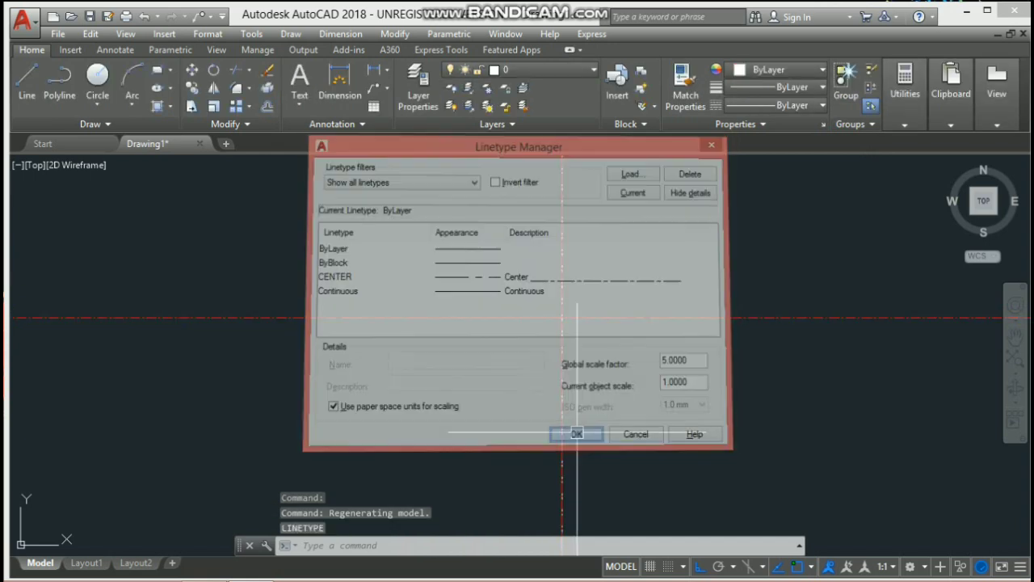
scroll(618, 336, up, 2)
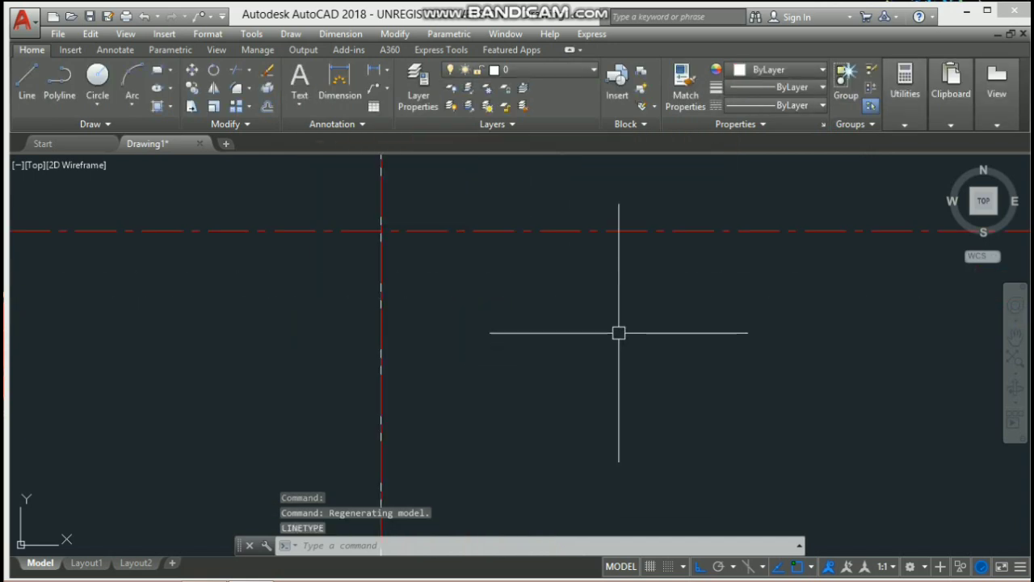
scroll(618, 332, down, 2)
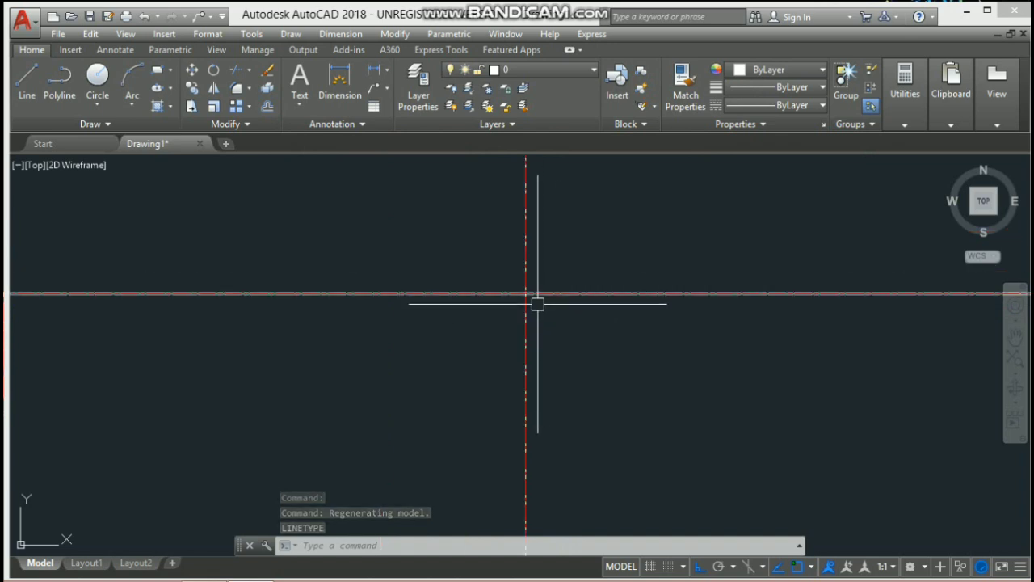
Draw a circle of radius 55 centered on the intersection of the two centerlines
mouse_move(543, 239)
middle_down()
mouse_move(554, 254)
mouse_move(547, 275)
middle_up()
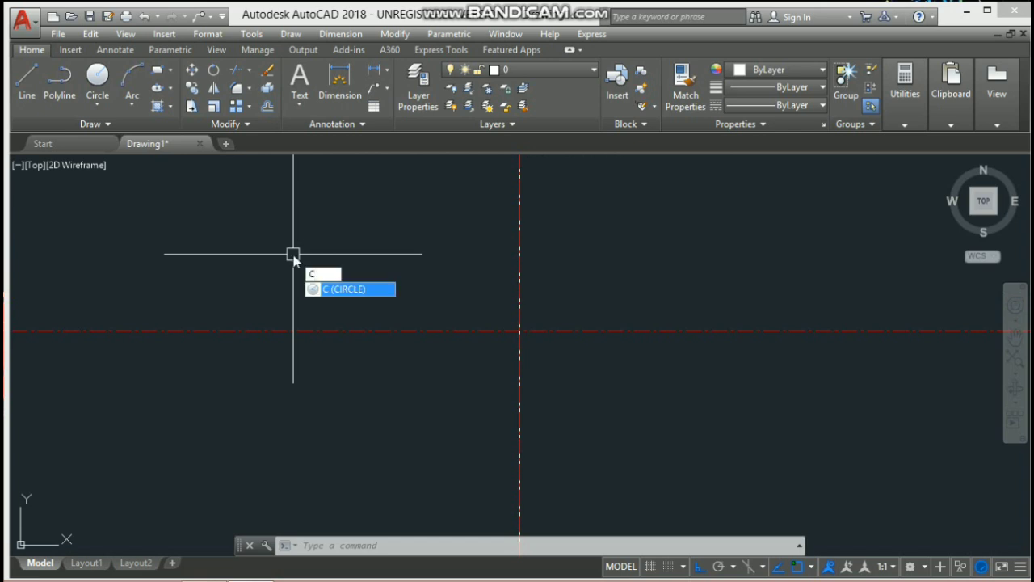
key(Return)
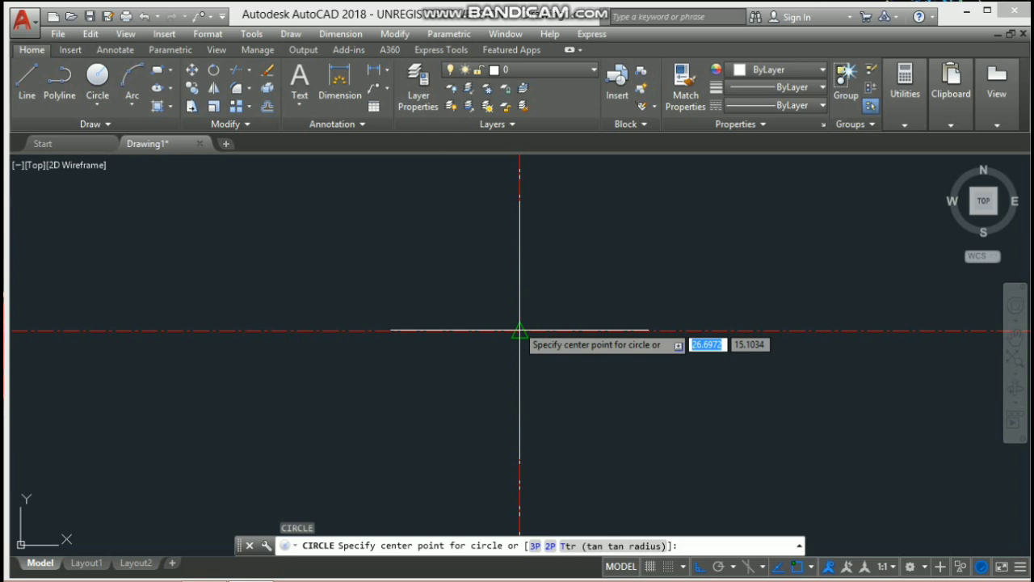
click(519, 330)
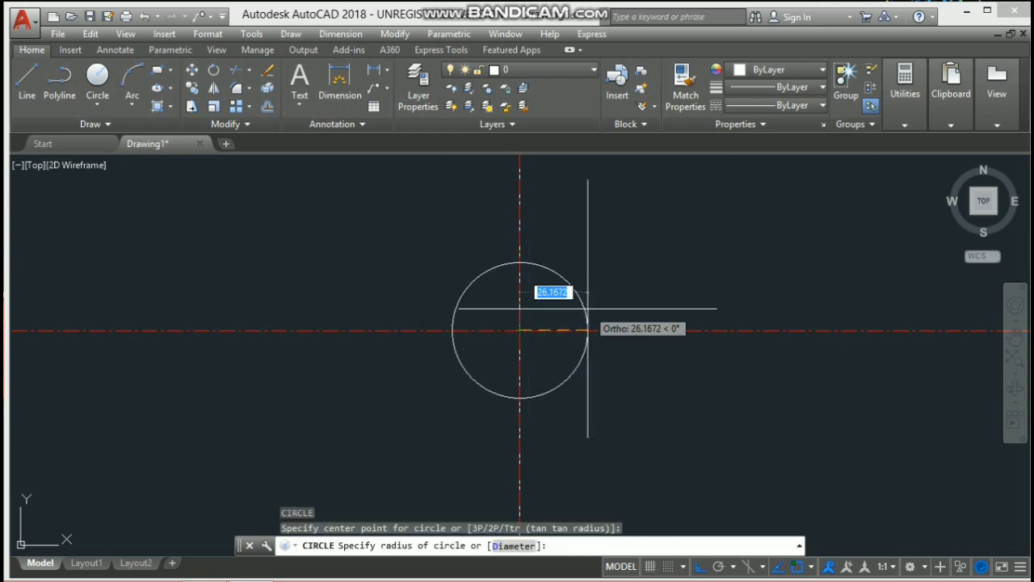
text(55)
key(Return)
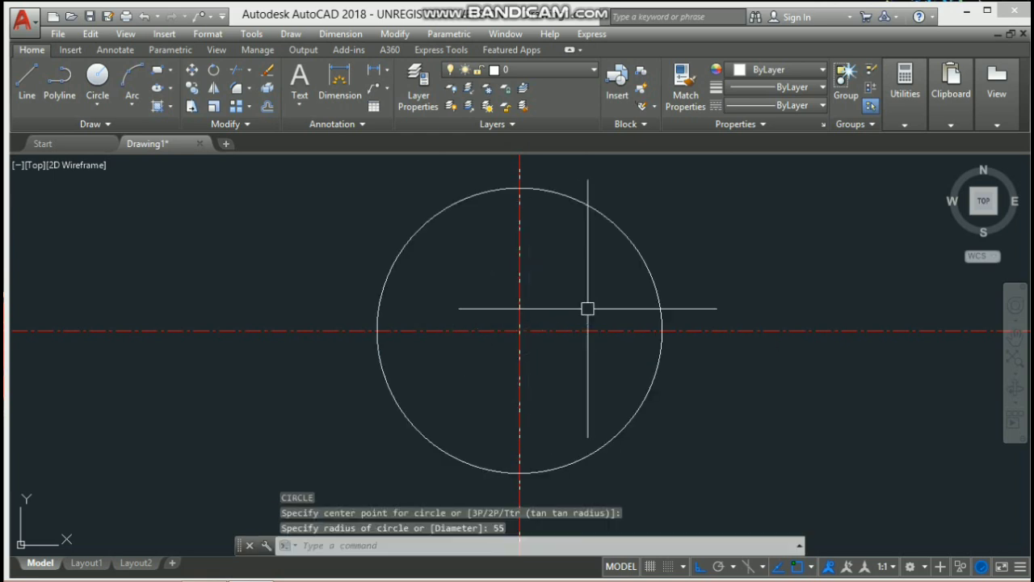
Draw a concentric circle of radius 50 at the centerline intersection
middle_drag(576, 287, 576, 290)
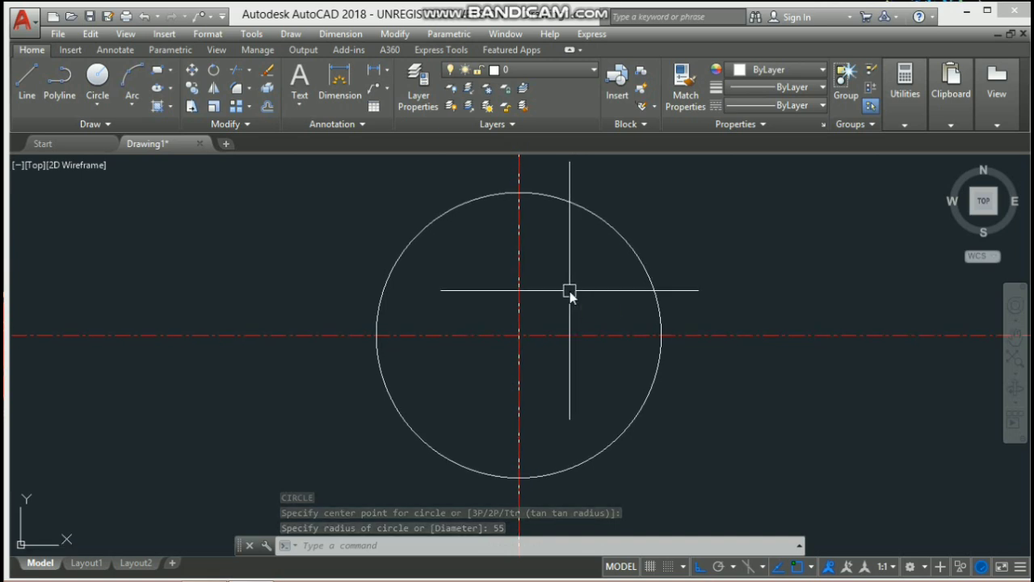
text(c)
key(Return)
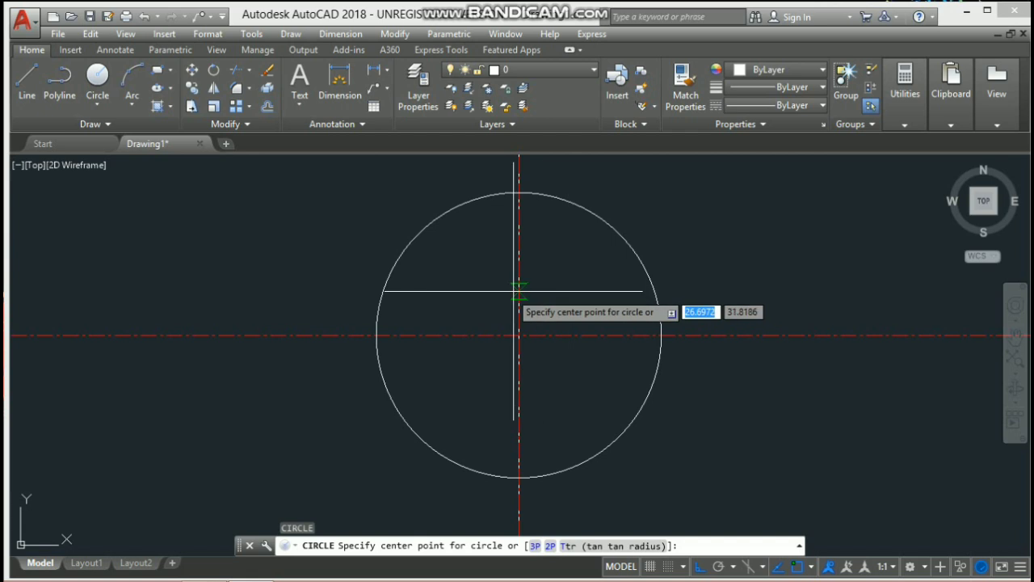
click(519, 334)
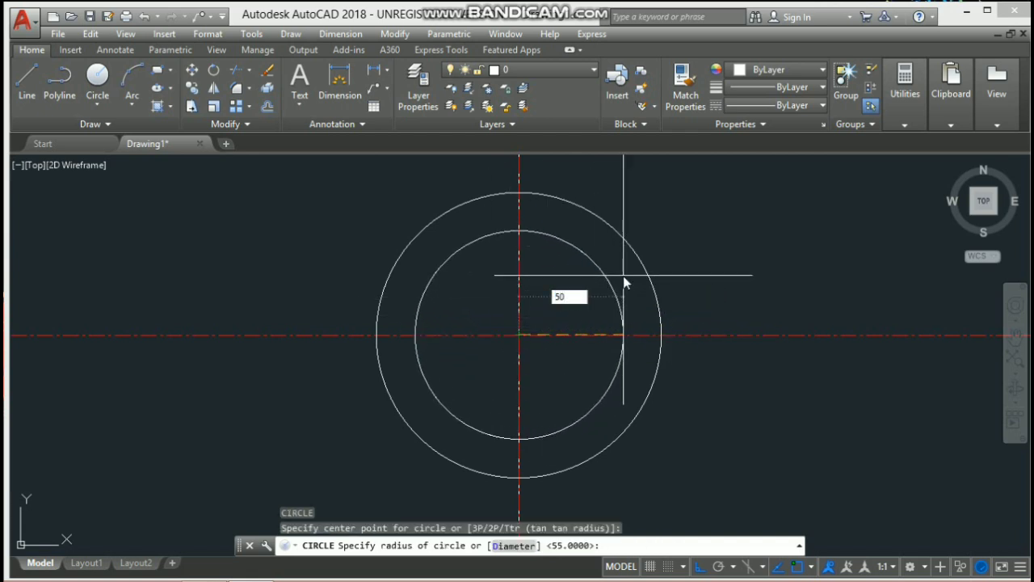
key(Return)
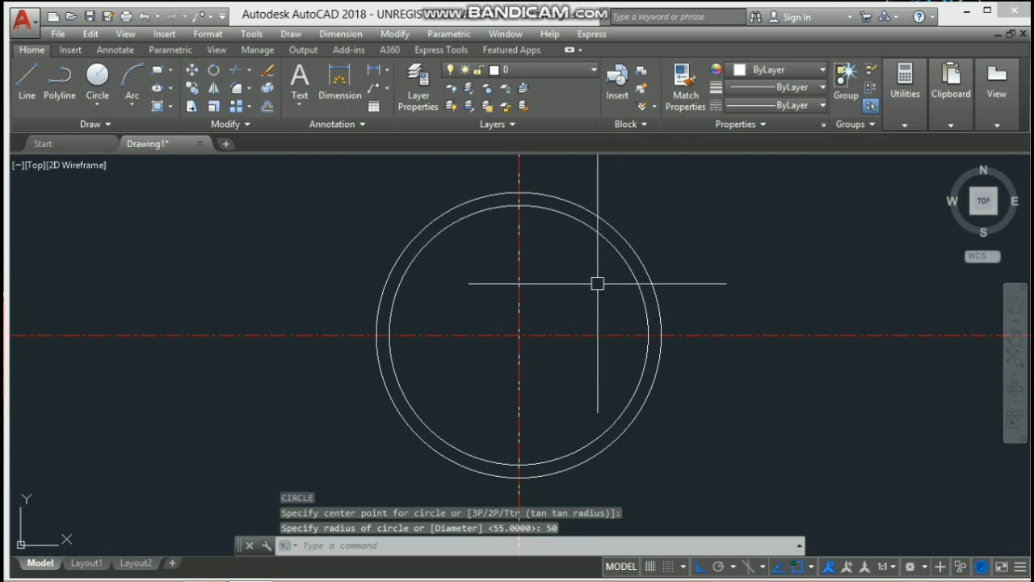
Add a third concentric circle of radius 42 at the centerline intersection
key(Return)
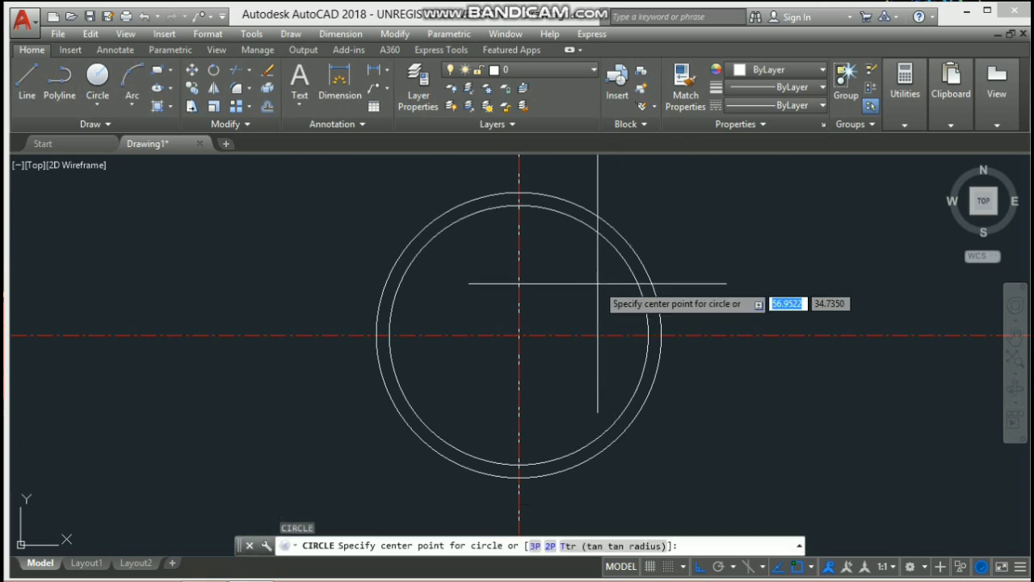
click(519, 335)
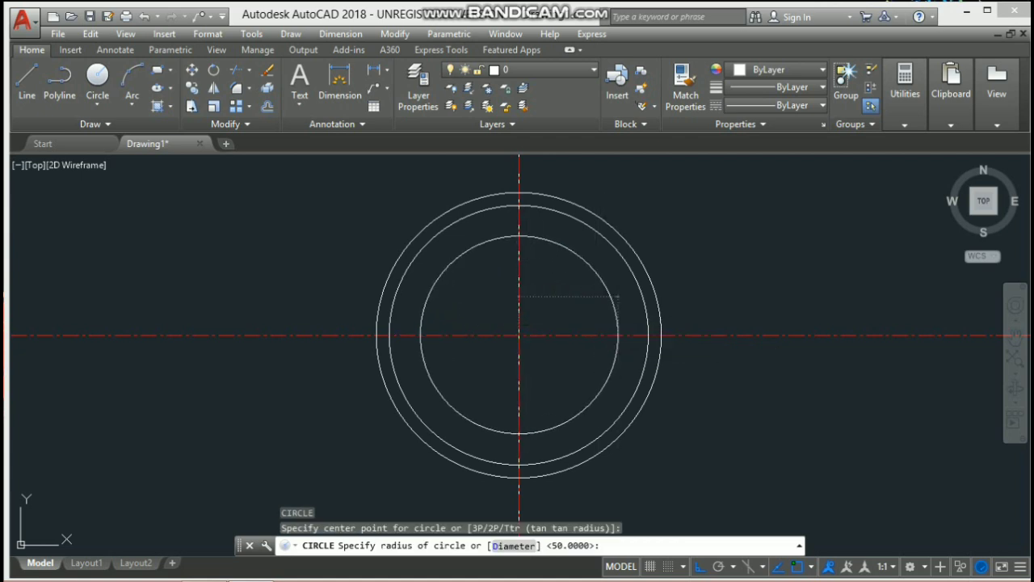
text(42)
key(Return)
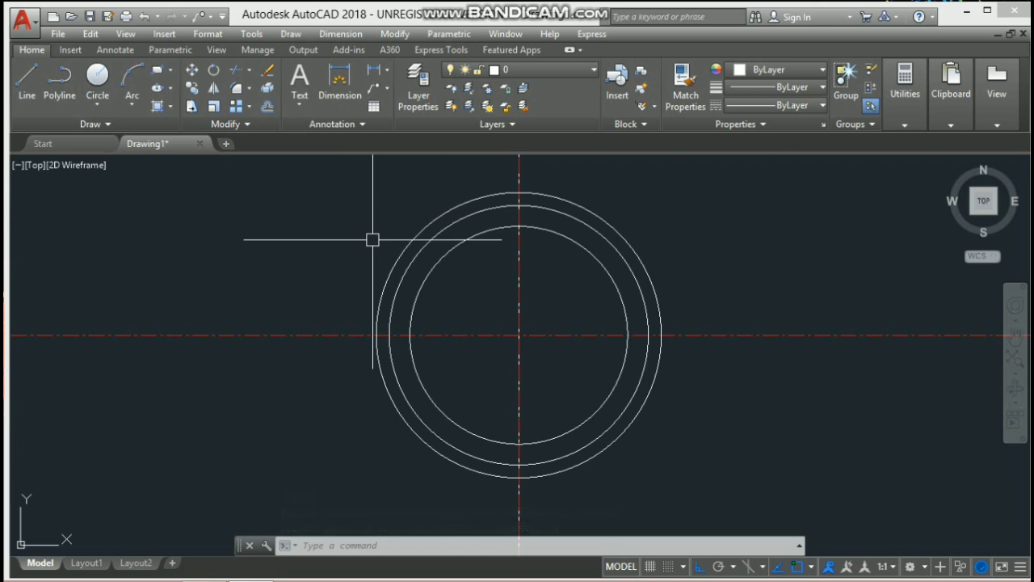
Offset the vertical centerline by 2 to its right side
text(O)
key(Return)
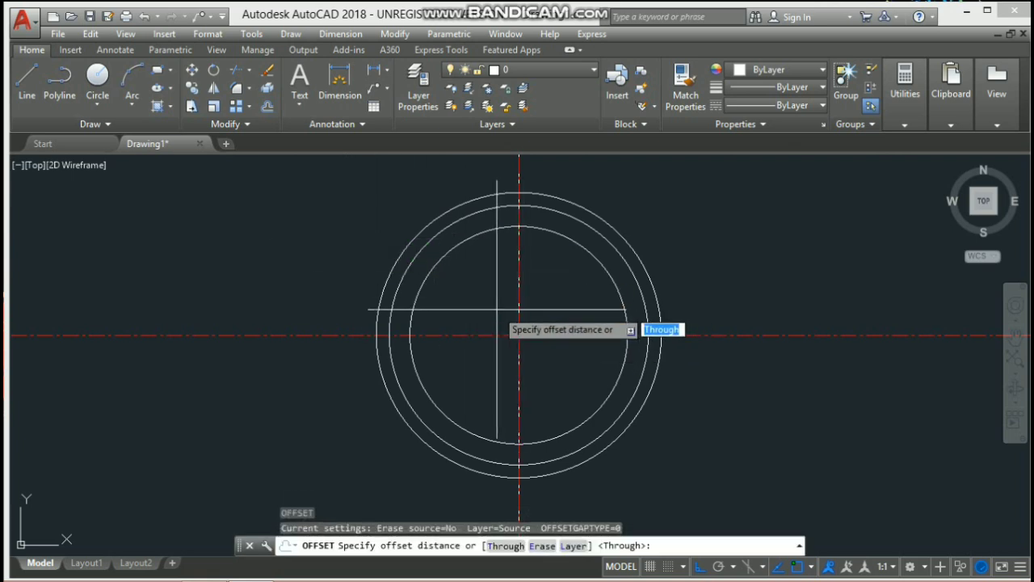
text(2)
key(Return)
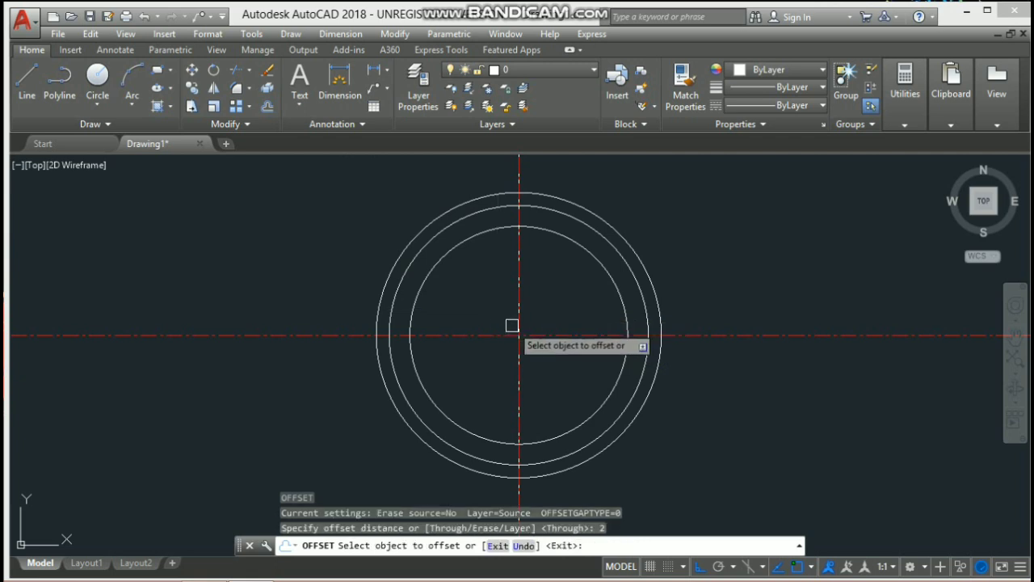
click(518, 326)
click(538, 326)
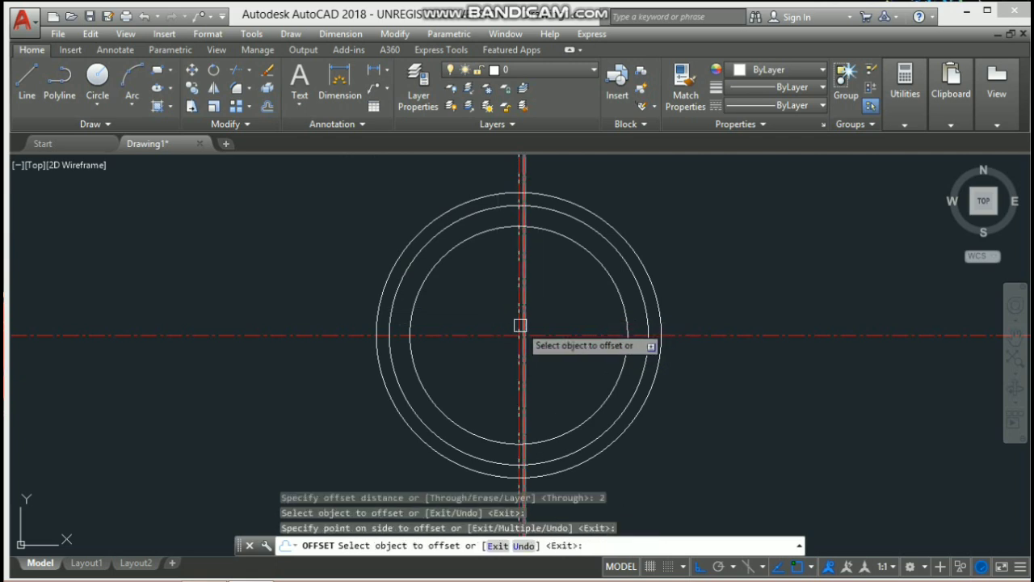
Offset the vertical centerline by 2 to its left side and finish the offset
click(516, 324)
click(491, 326)
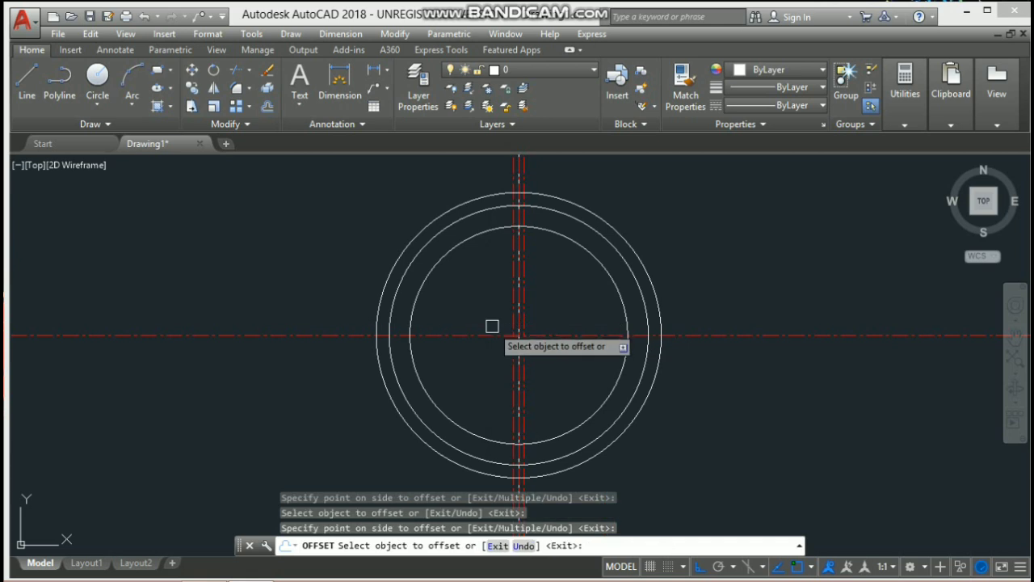
key(Return)
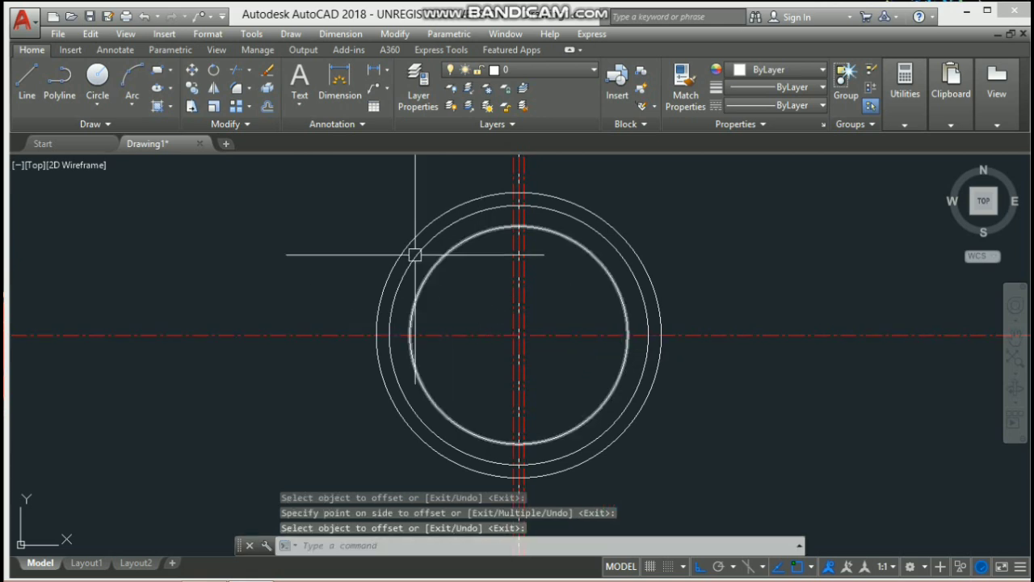
Offset the vertical centerline by 5 to both its right and left sides
click(266, 106)
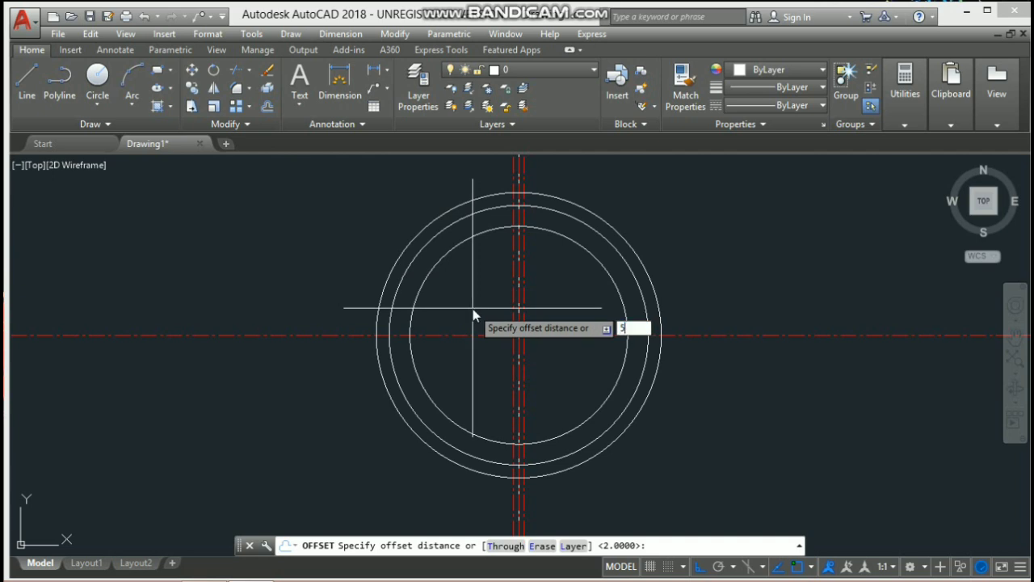
key(Return)
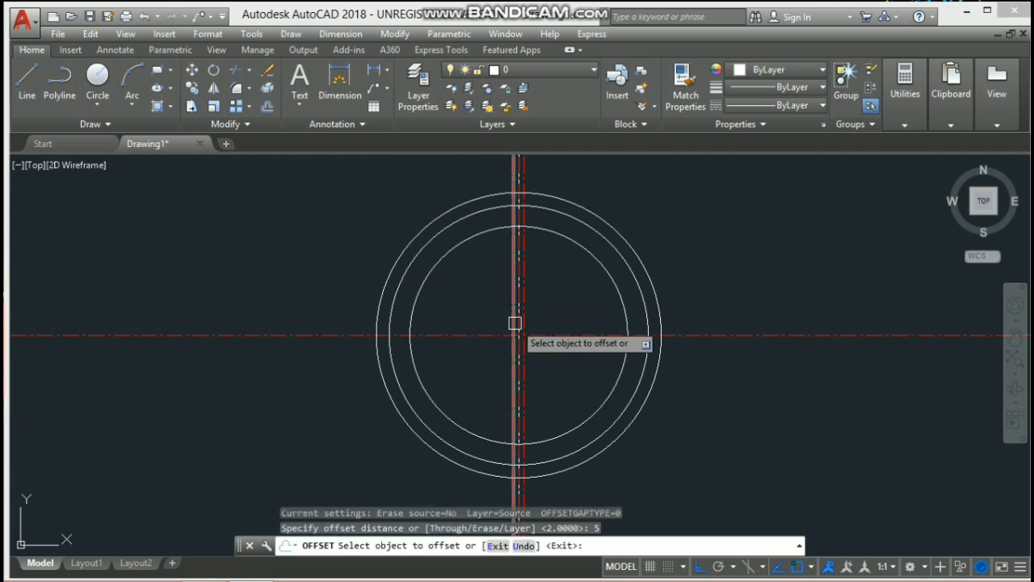
scroll(518, 321, up, 6)
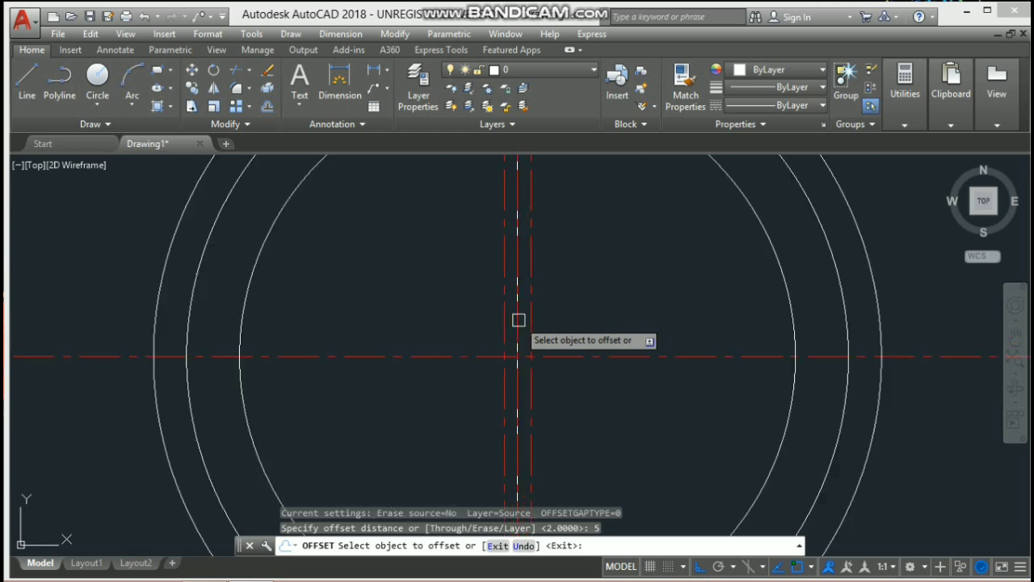
click(516, 320)
click(551, 318)
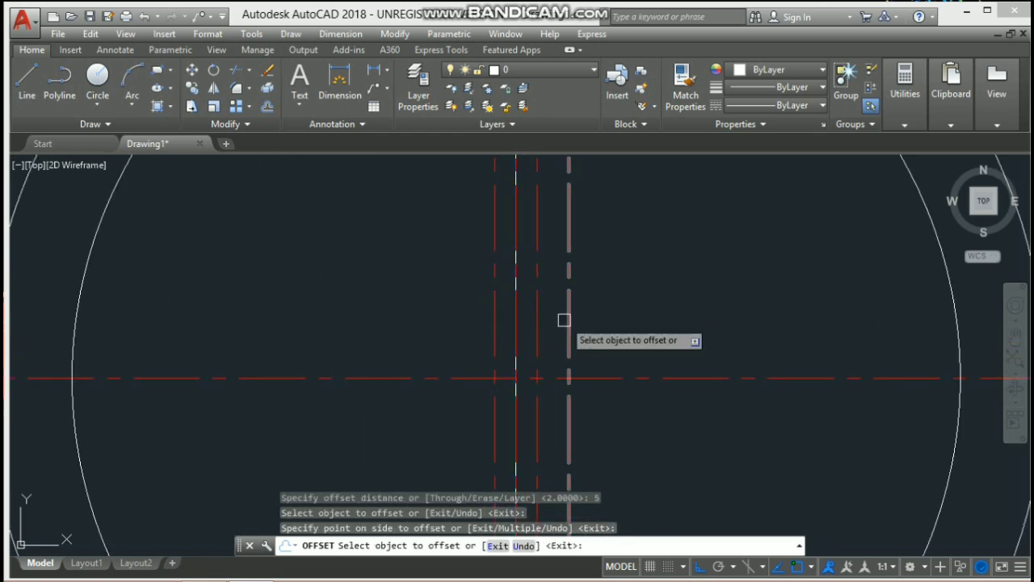
click(513, 321)
click(499, 324)
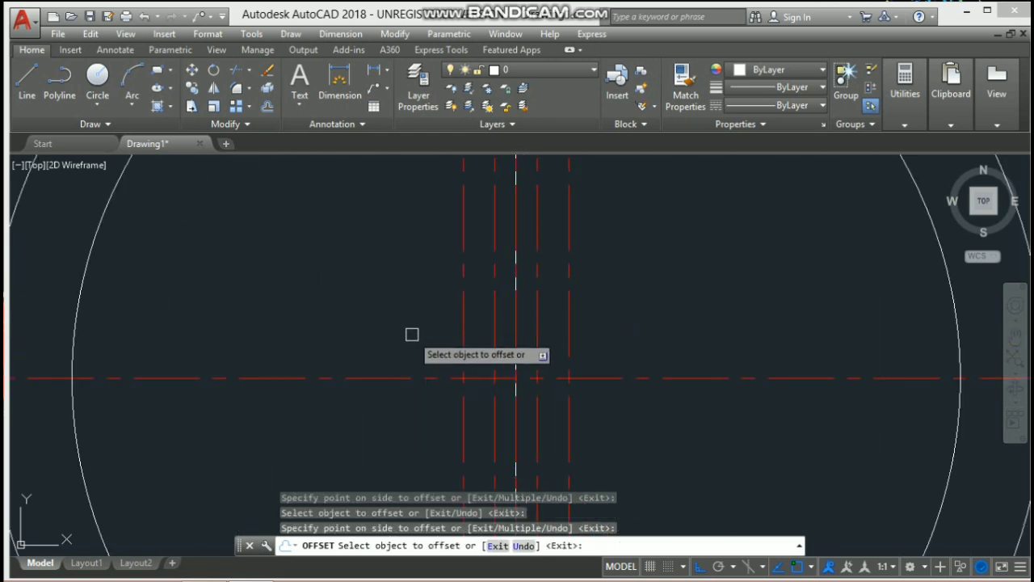
scroll(411, 335, down, 4)
mouse_move(476, 284)
middle_down()
mouse_move(547, 299)
mouse_move(547, 287)
mouse_move(520, 272)
middle_up()
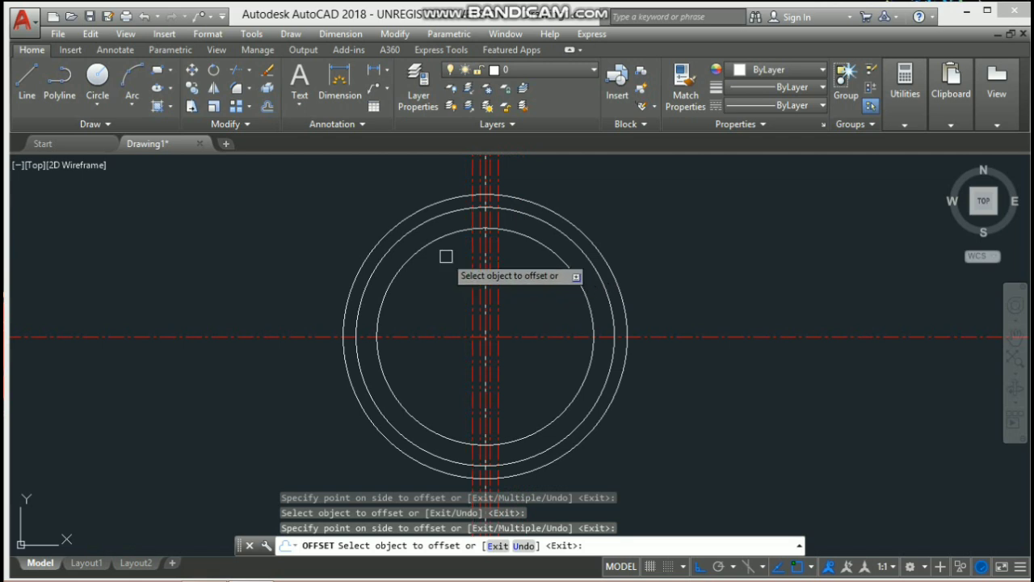
key(Return)
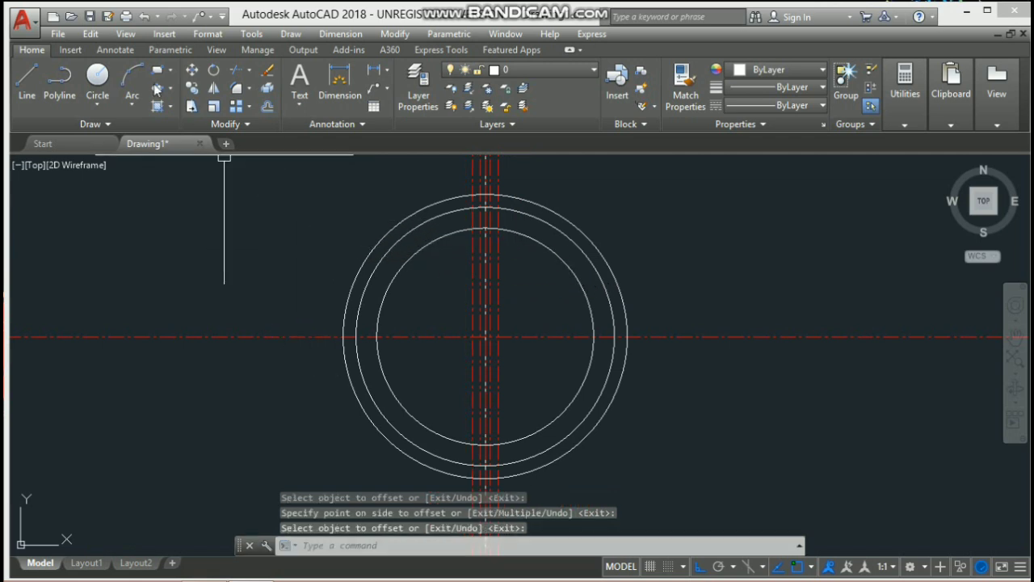
Draw the left tooth flank as a three-point arc from the left 5-offset line at circles 42 and 50 to the left 2-offset line at circle 55
click(130, 77)
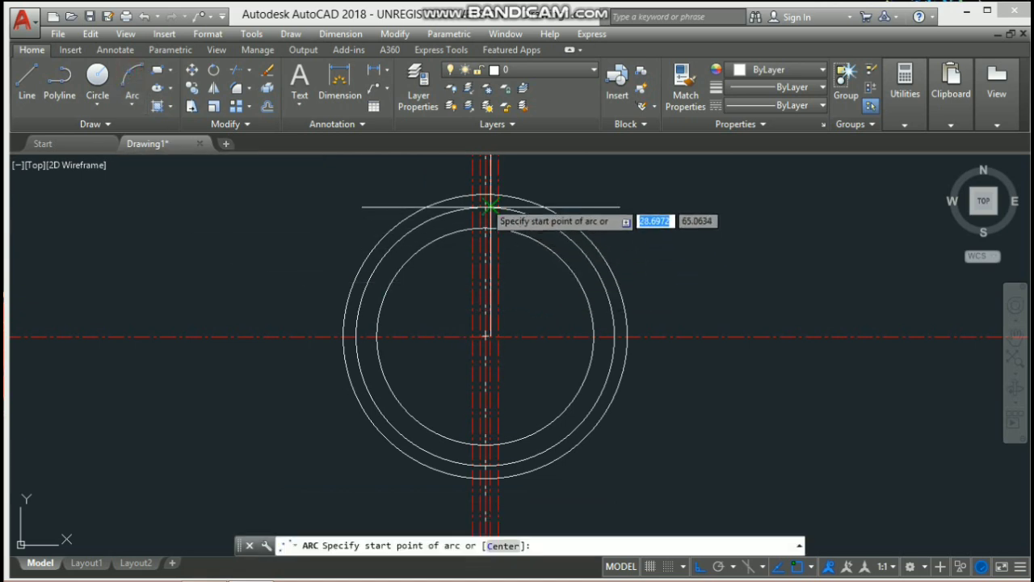
scroll(493, 210, up, 6)
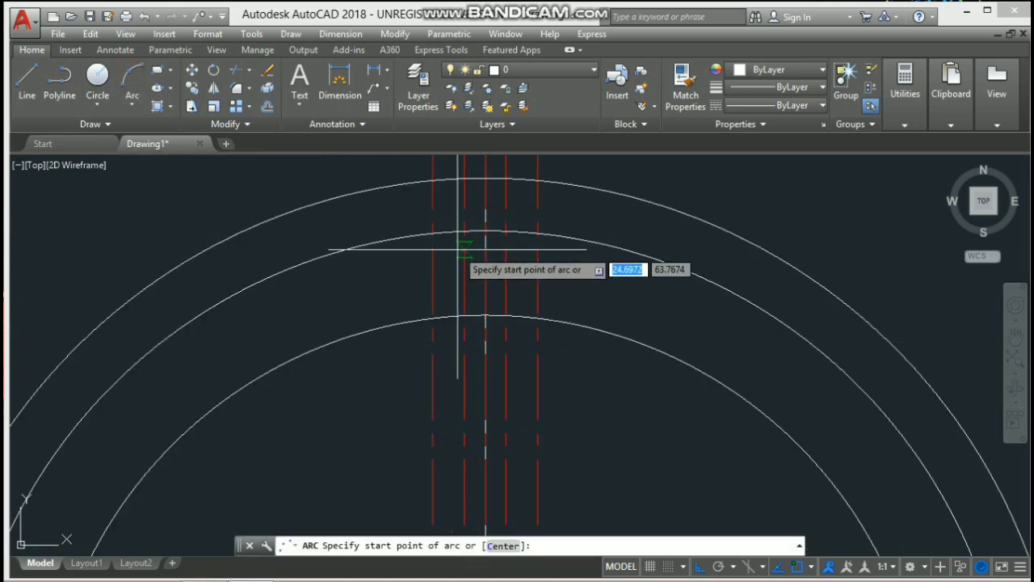
click(435, 318)
click(434, 233)
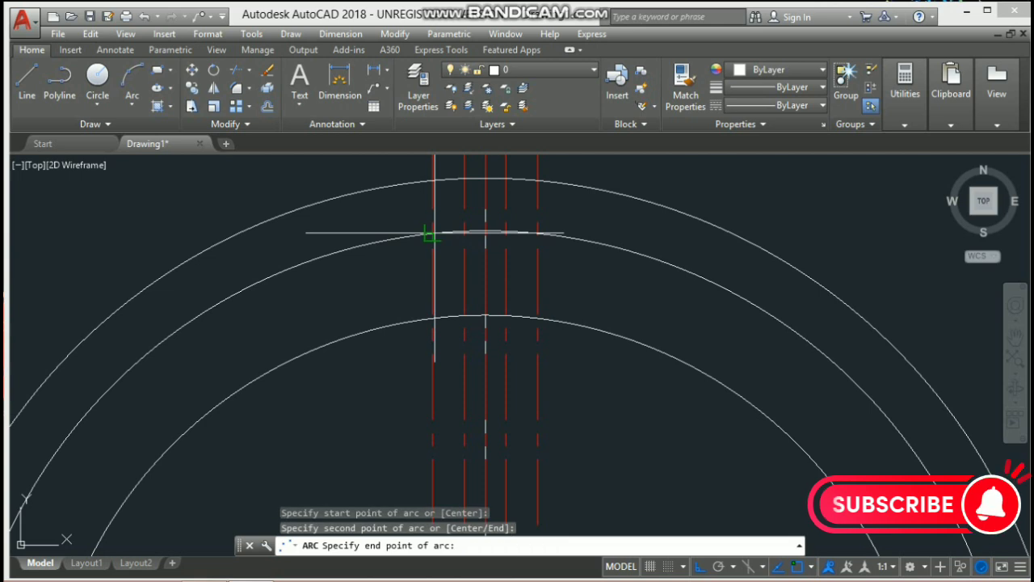
click(465, 178)
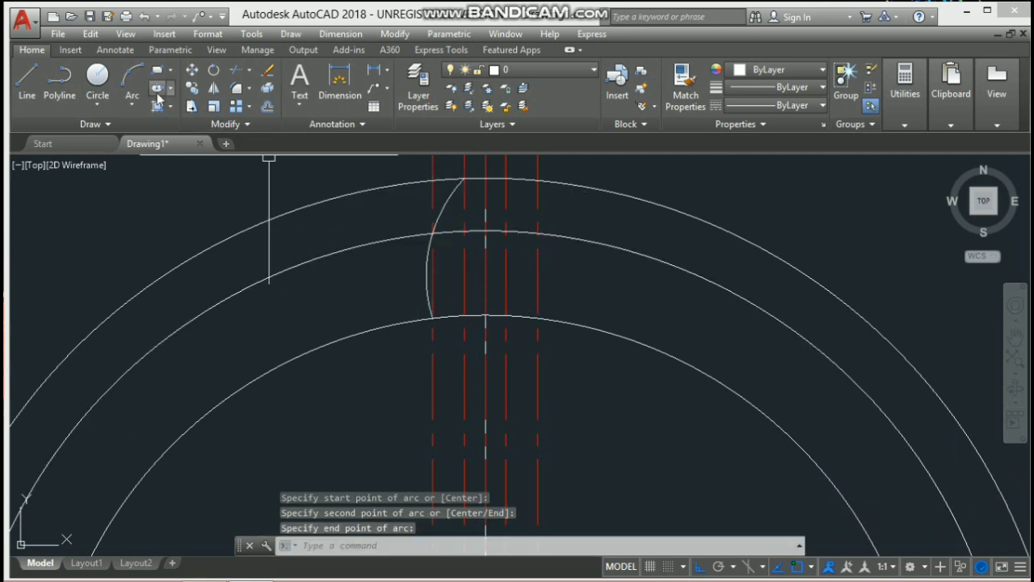
Draw the right flank as a three-point arc through the right 5-offset line at circles 42 and 50, ending on the right 2-offset line at circle 55
click(132, 81)
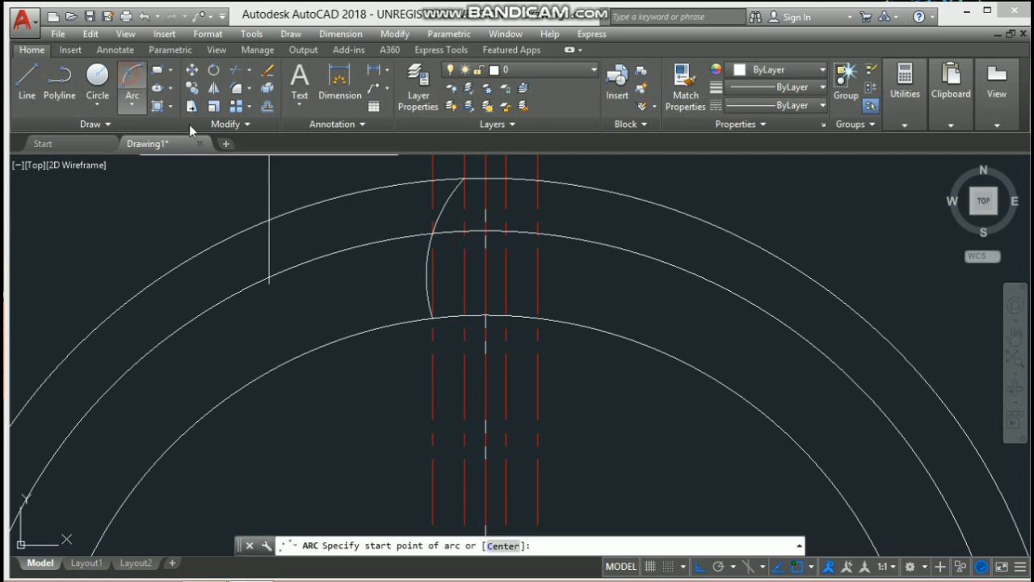
click(538, 318)
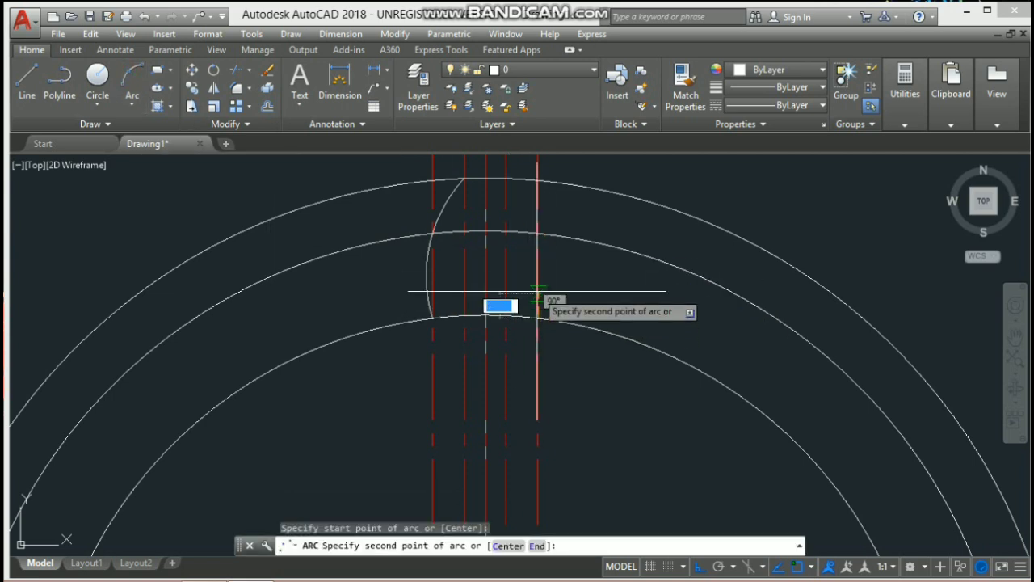
click(538, 234)
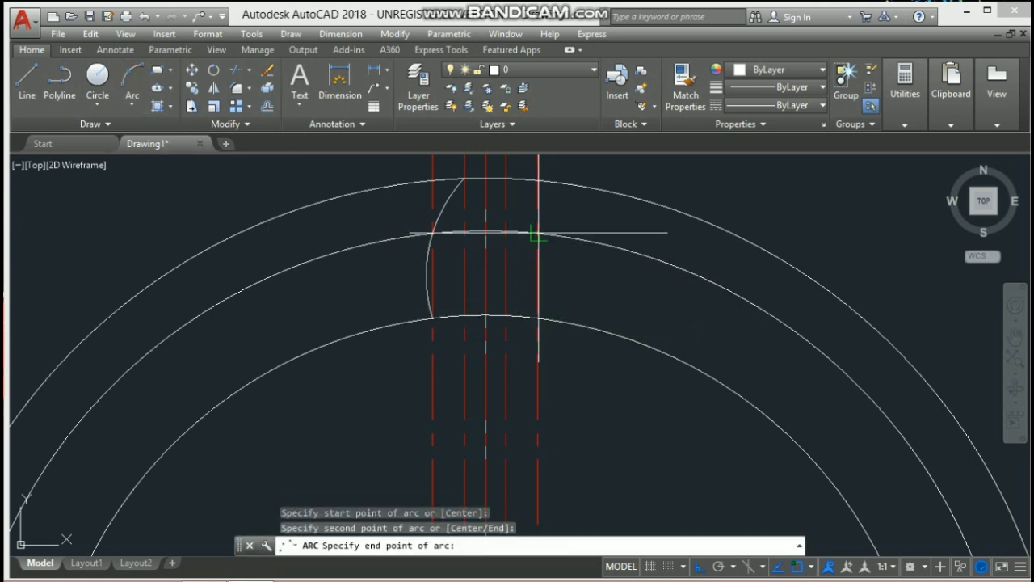
click(507, 177)
Delete the four offset lines beside the vertical centerline, keeping the centerline itself
scroll(582, 256, down, 5)
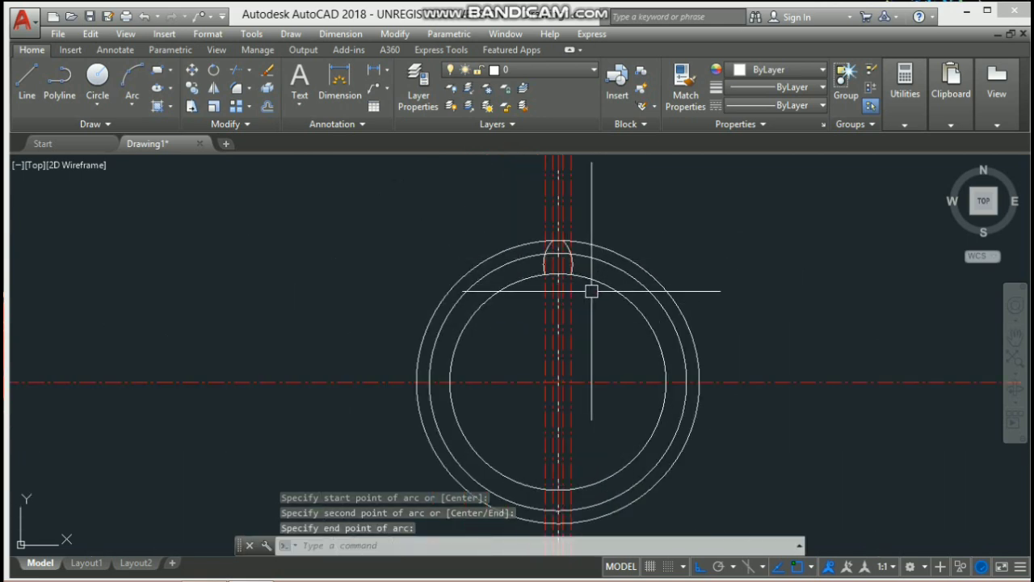
middle_drag(592, 291, 591, 267)
scroll(587, 295, up, 2)
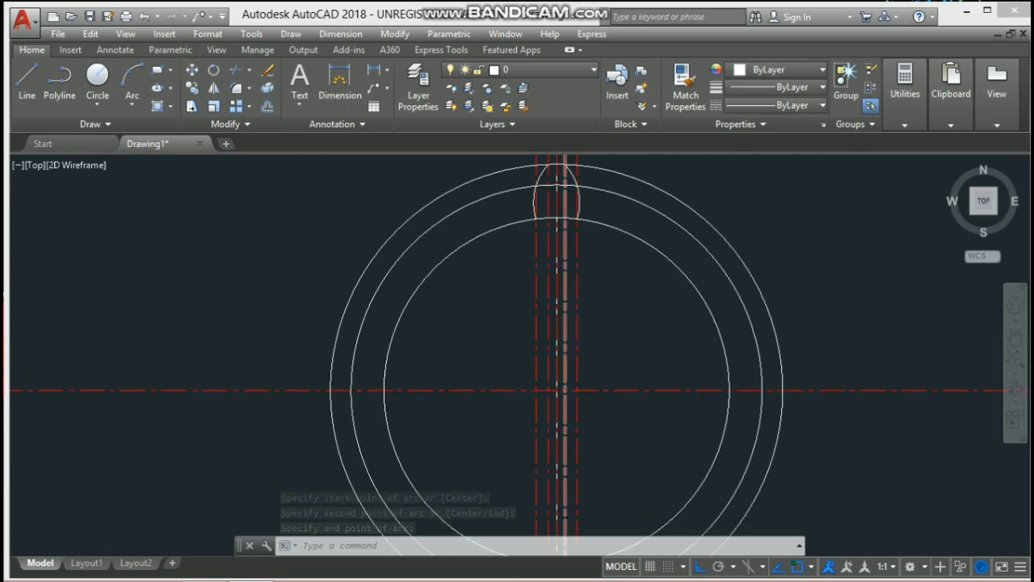
scroll(589, 301, up, 2)
click(584, 299)
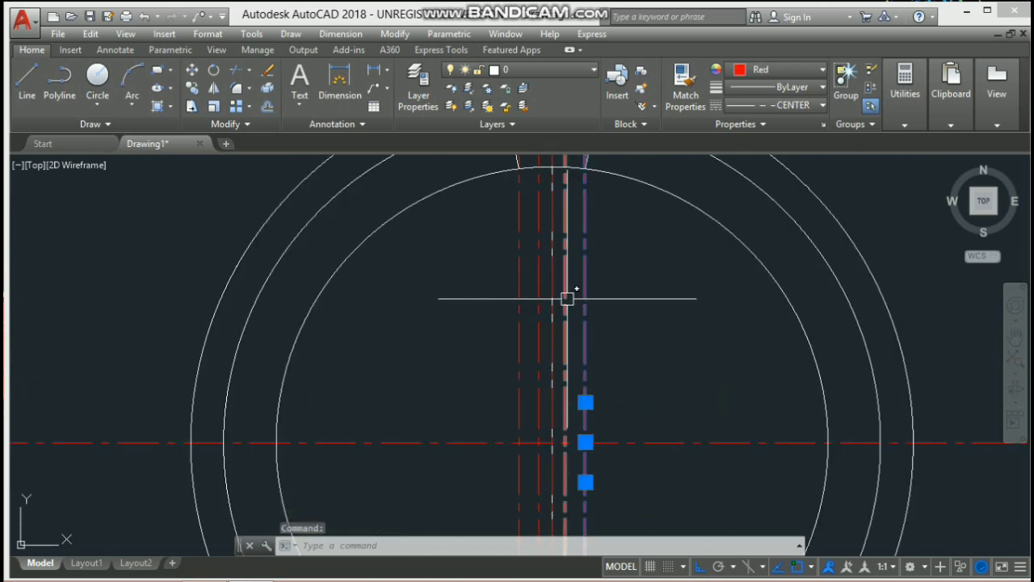
click(566, 299)
click(539, 298)
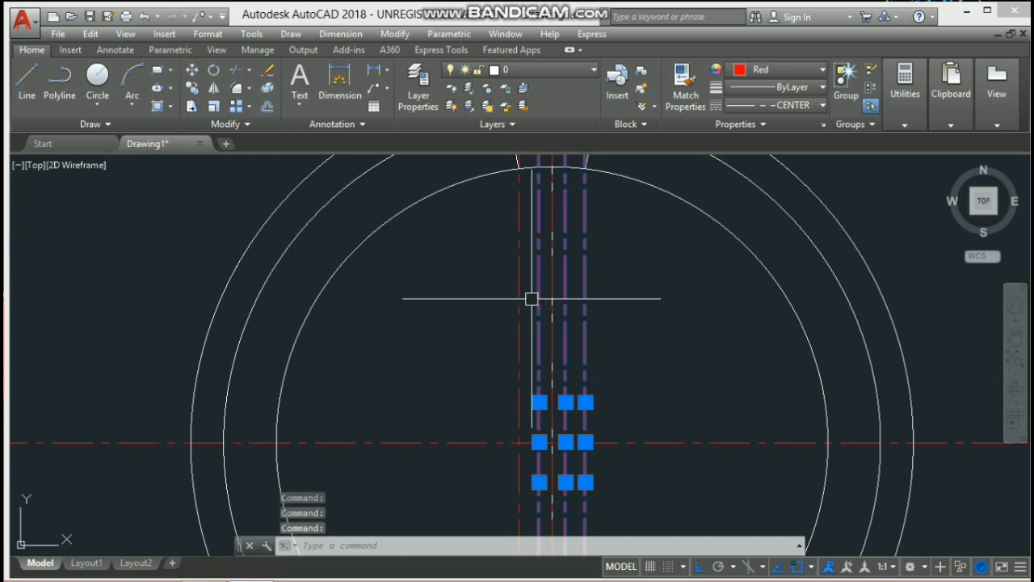
scroll(597, 298, down, 6)
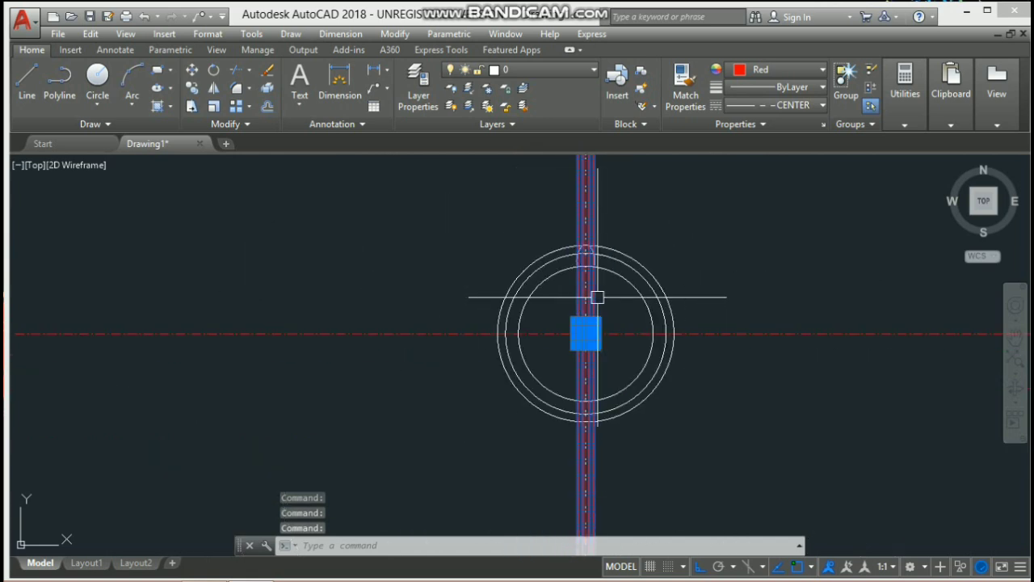
scroll(597, 297, up, 2)
key(Delete)
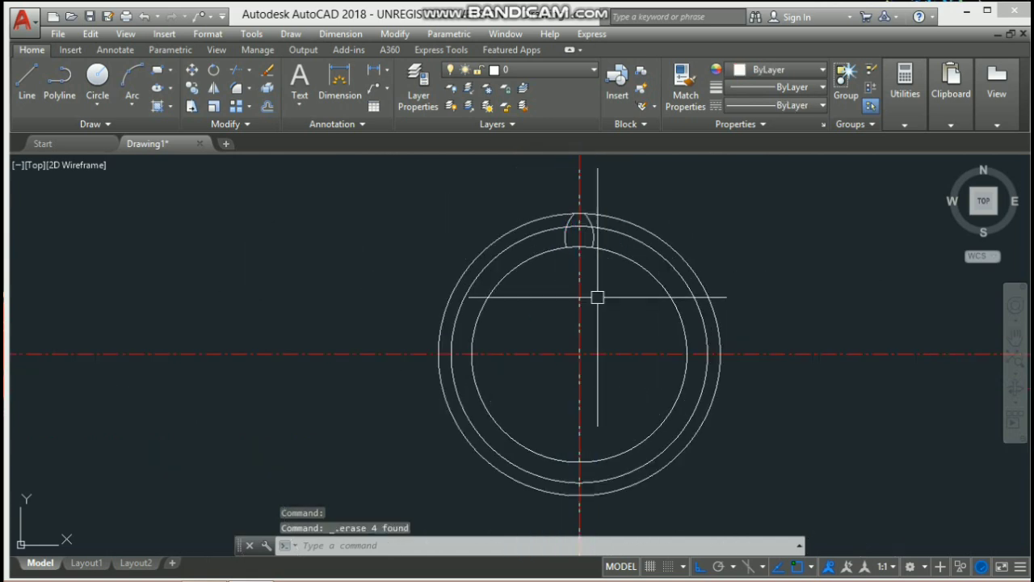
Change the middle circle of radius 50 to the CENTER linetype and color it red
middle_drag(595, 286, 490, 291)
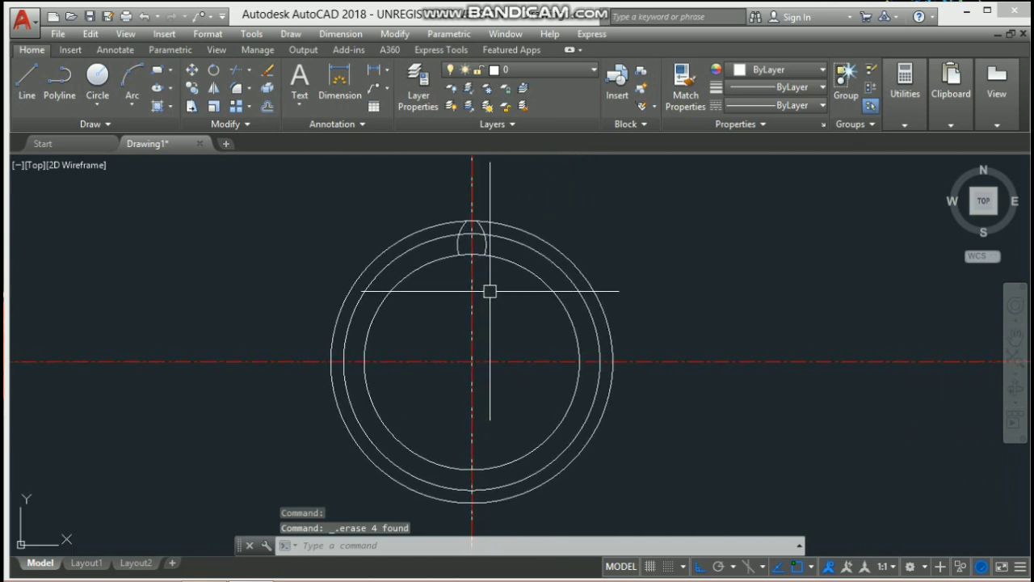
scroll(491, 259, down, 2)
scroll(492, 271, up, 4)
click(519, 223)
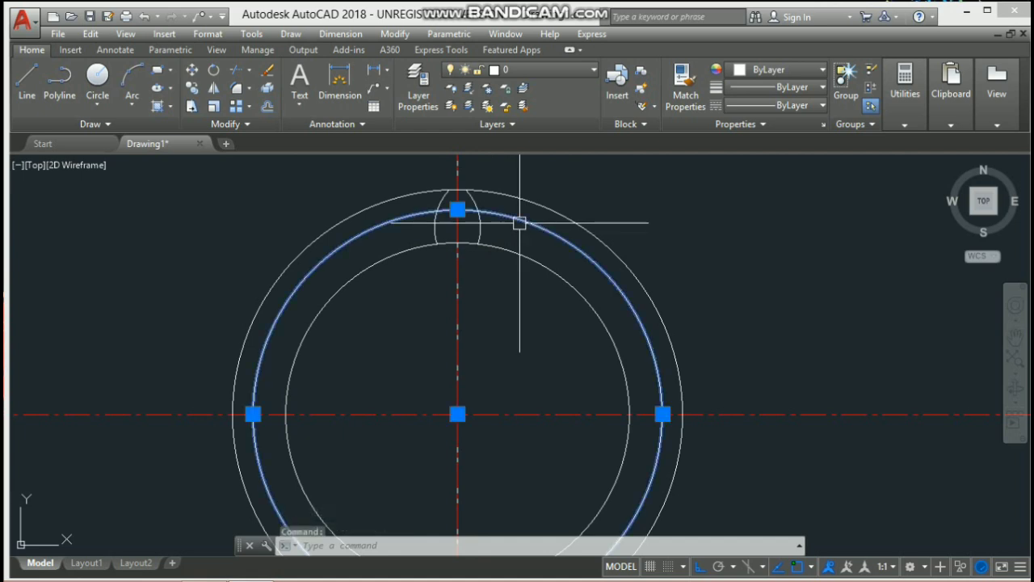
click(821, 105)
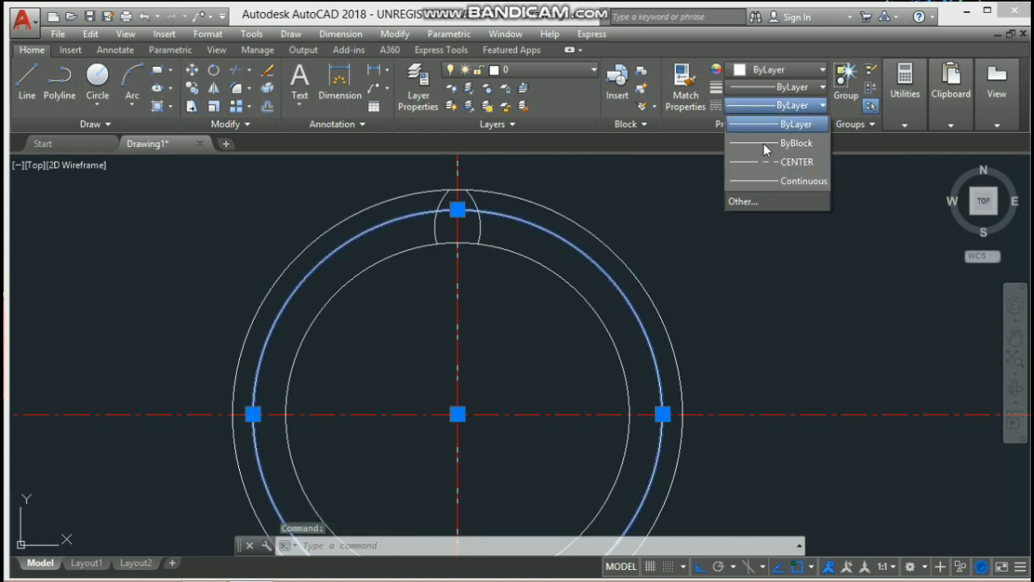
click(767, 165)
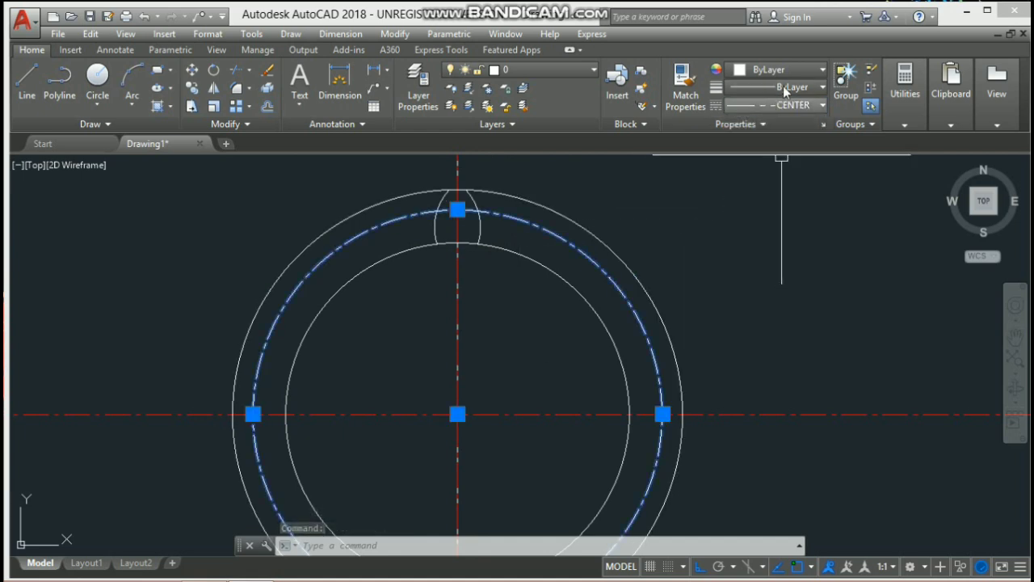
click(823, 71)
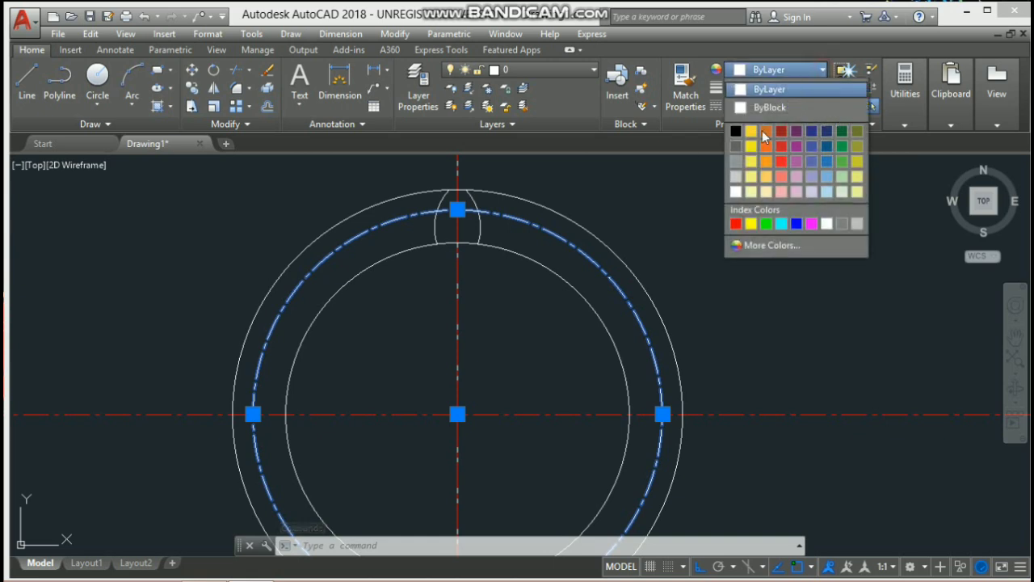
click(737, 224)
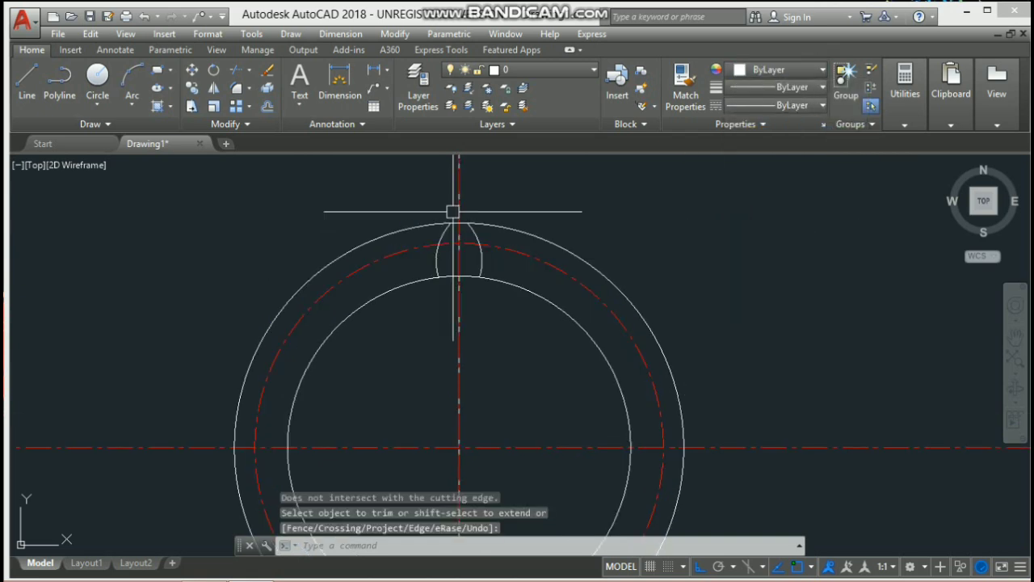
Trim the upper half of the outer circle outside the tooth and the inner circle's segment between the two flank arcs
key(Return)
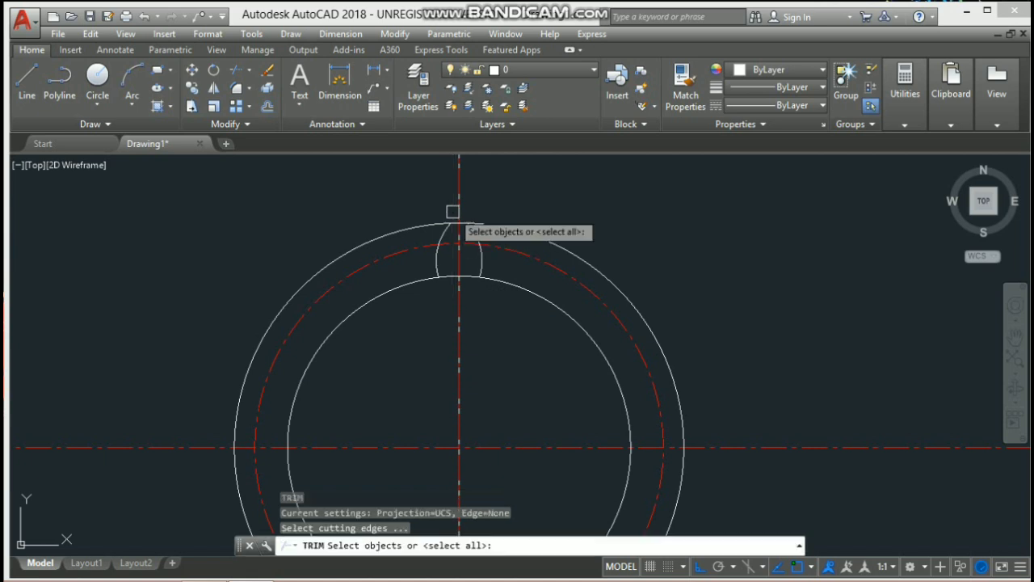
key(Return)
click(507, 224)
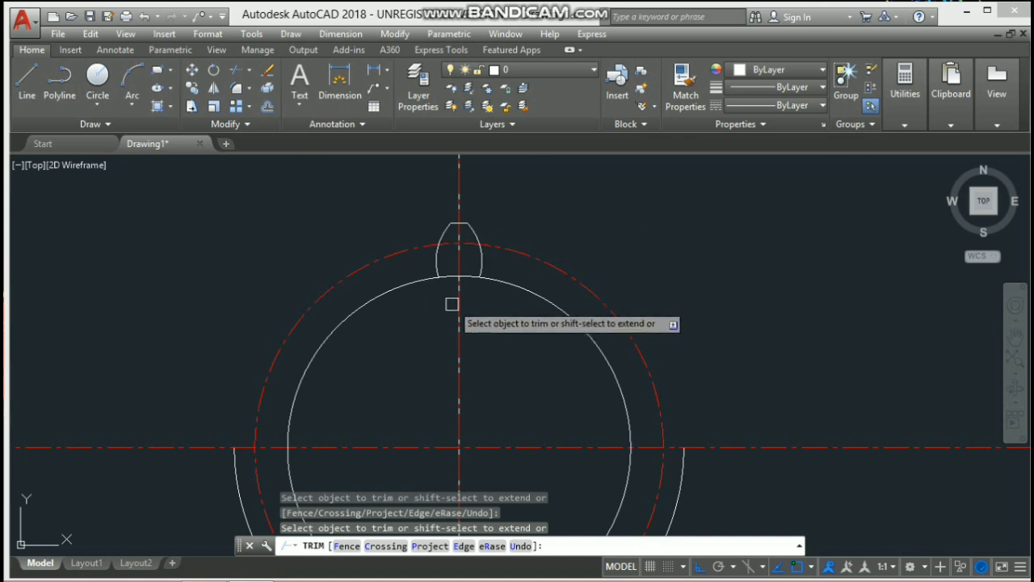
scroll(453, 286, down, 2)
scroll(453, 286, up, 4)
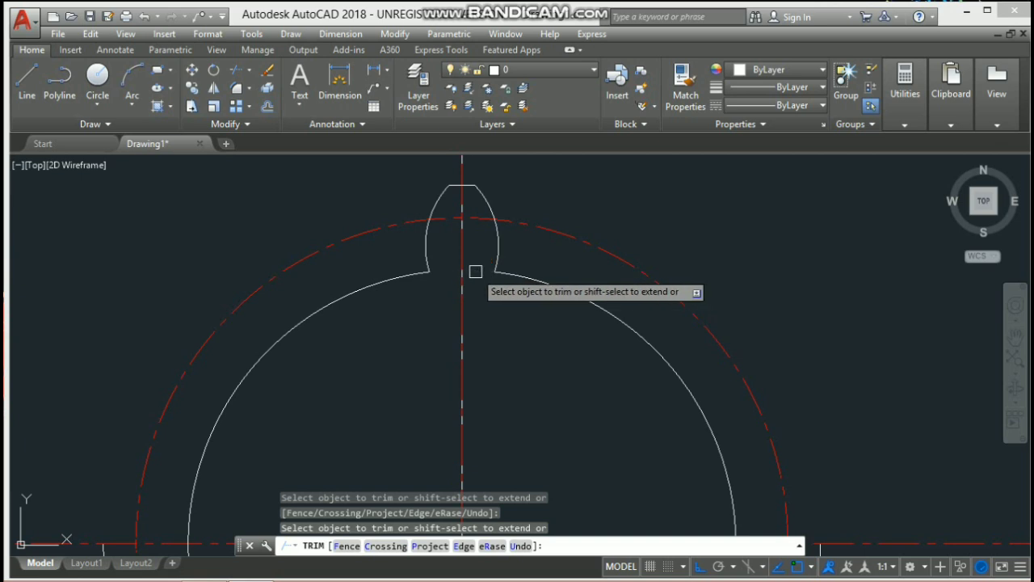
key(Return)
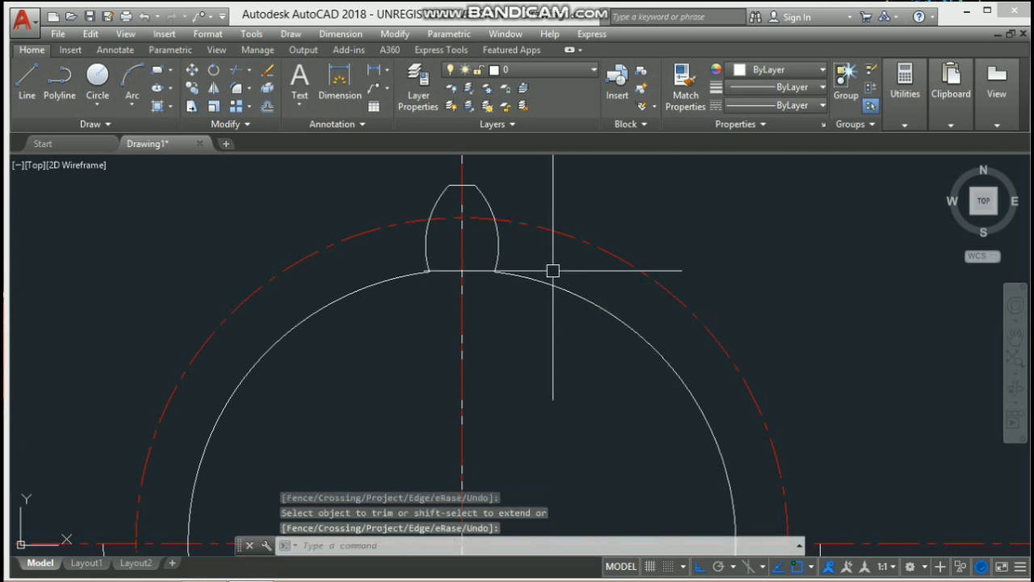
Fillet the corner between the inner circle and the tooth's right flank arc with a radius of 1.5
scroll(536, 255, down, 2)
middle_drag(529, 310, 549, 267)
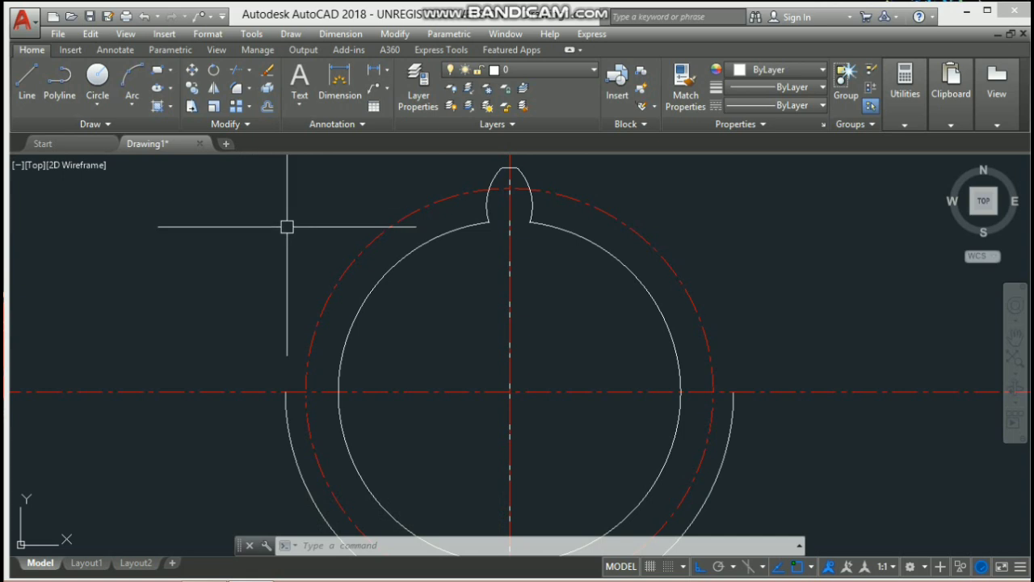
text(f)
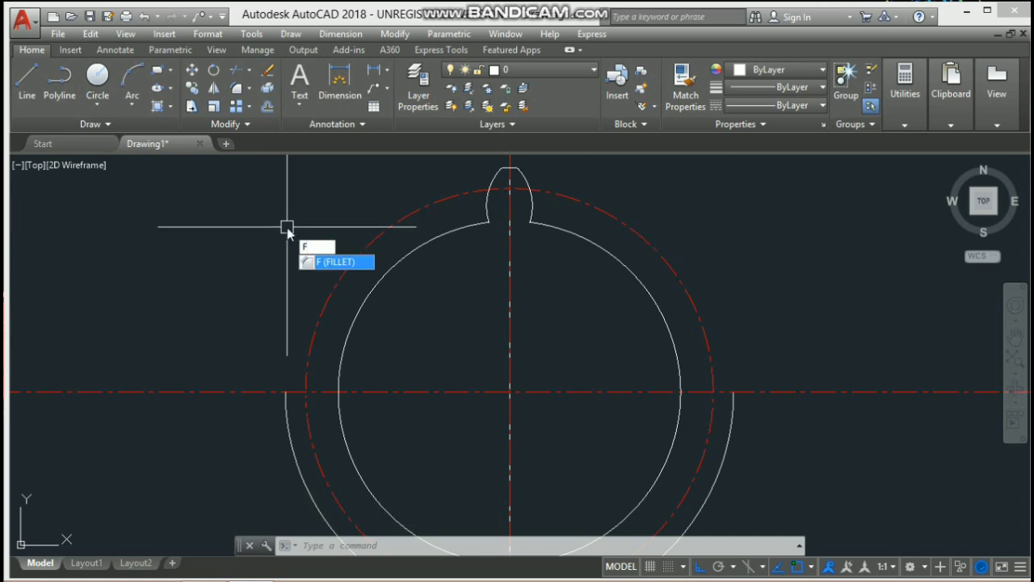
key(Return)
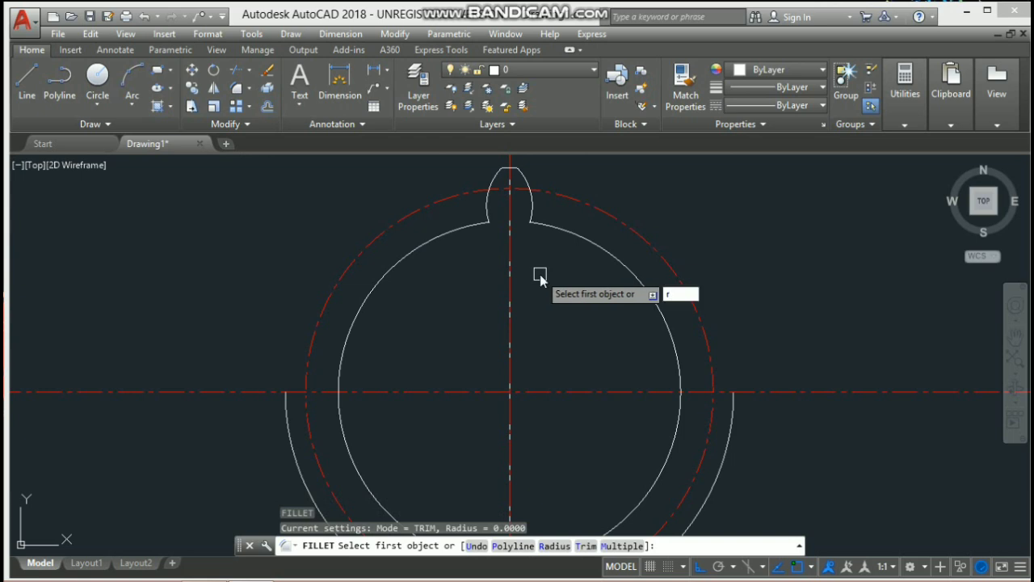
key(Return)
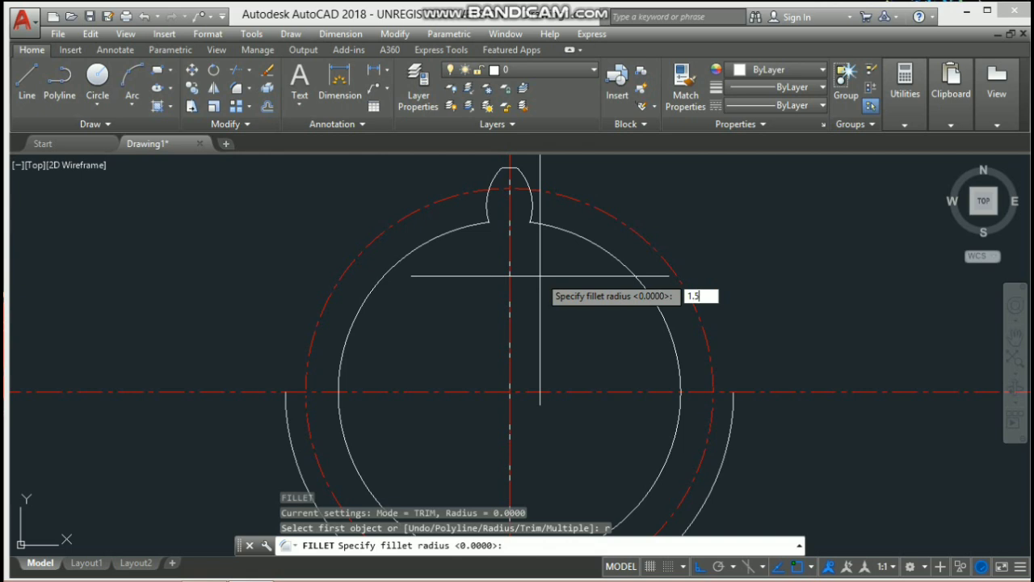
key(Return)
scroll(510, 227, up, 4)
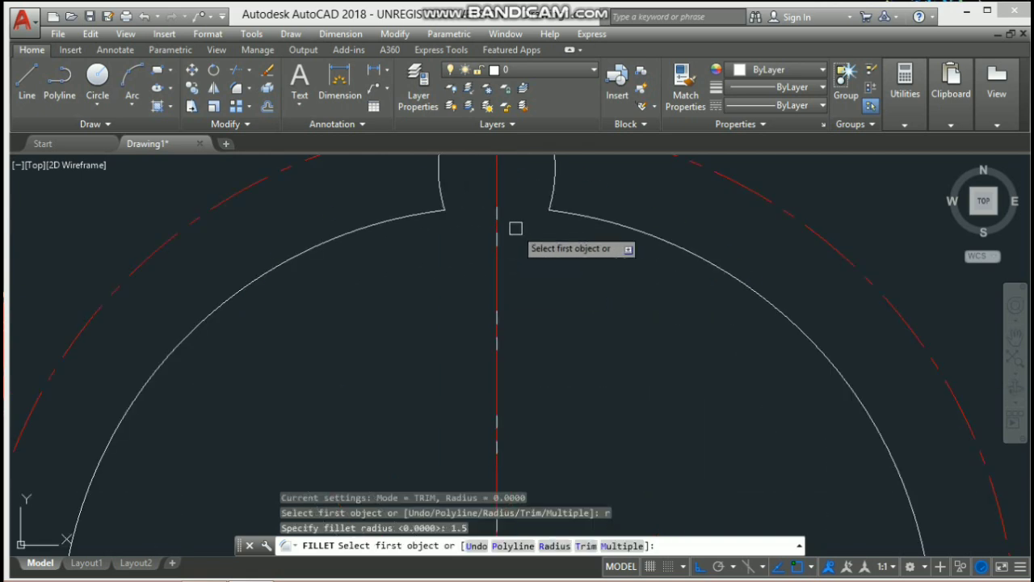
click(564, 210)
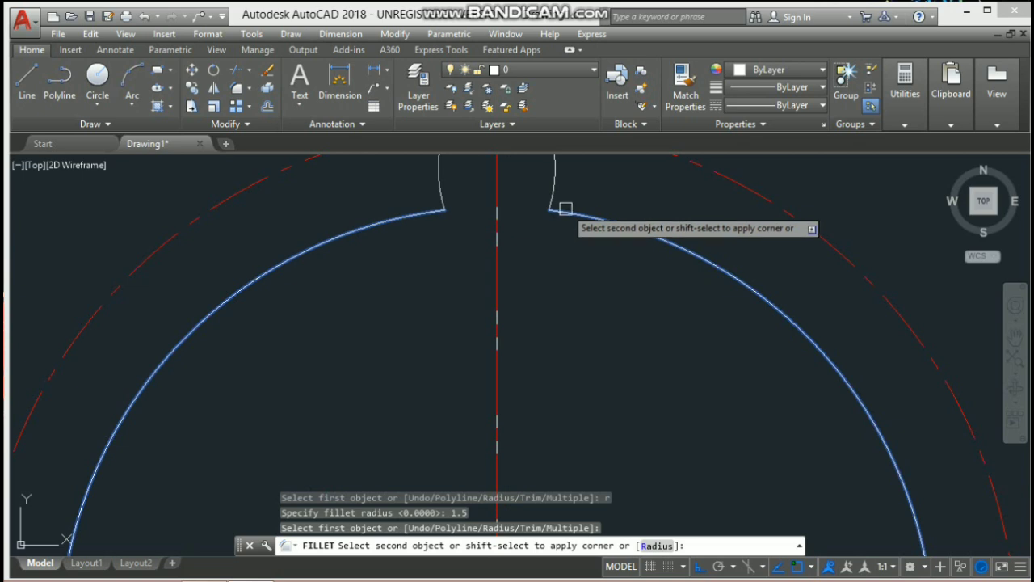
click(554, 197)
Fillet the corner between the inner circle and the tooth's left flank arc with the same 1.5 radius
key(Return)
click(425, 216)
click(440, 195)
scroll(446, 215, down, 5)
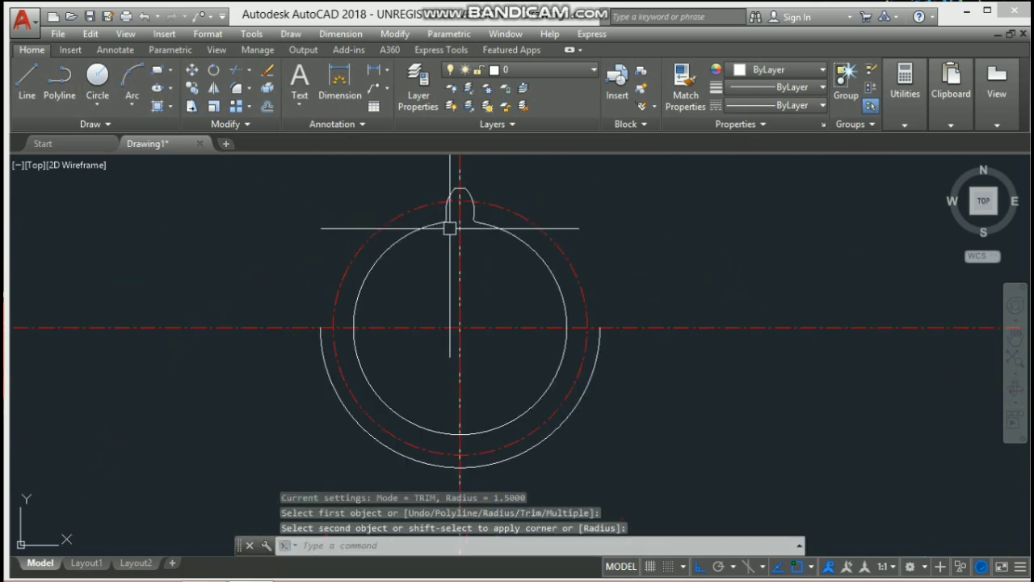
key(ctrl+z)
Create a polar array of the tooth's flank arcs, tip line and root fillets around the intersection of the centerlines
scroll(462, 224, up, 2)
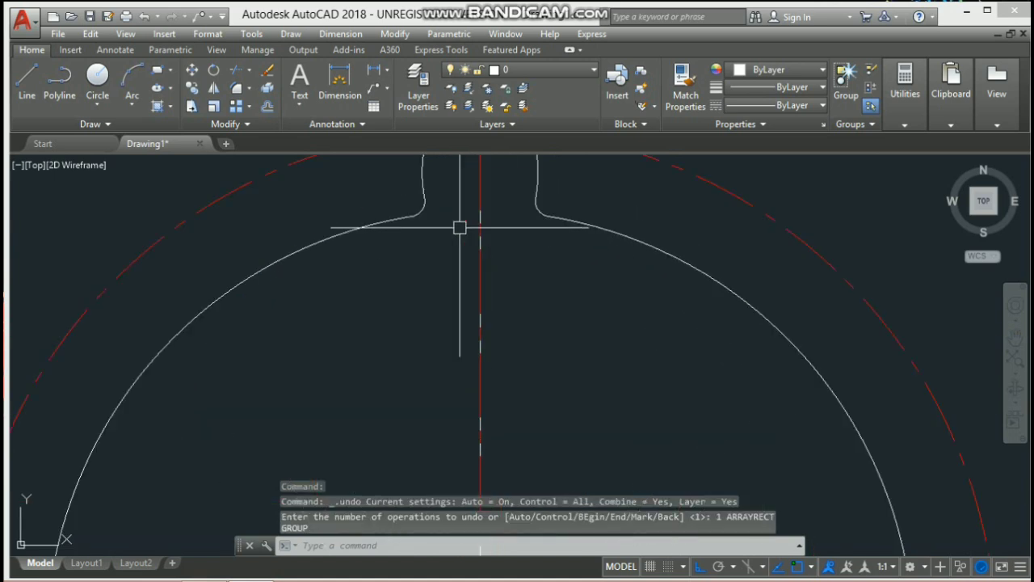
middle_drag(441, 242, 439, 380)
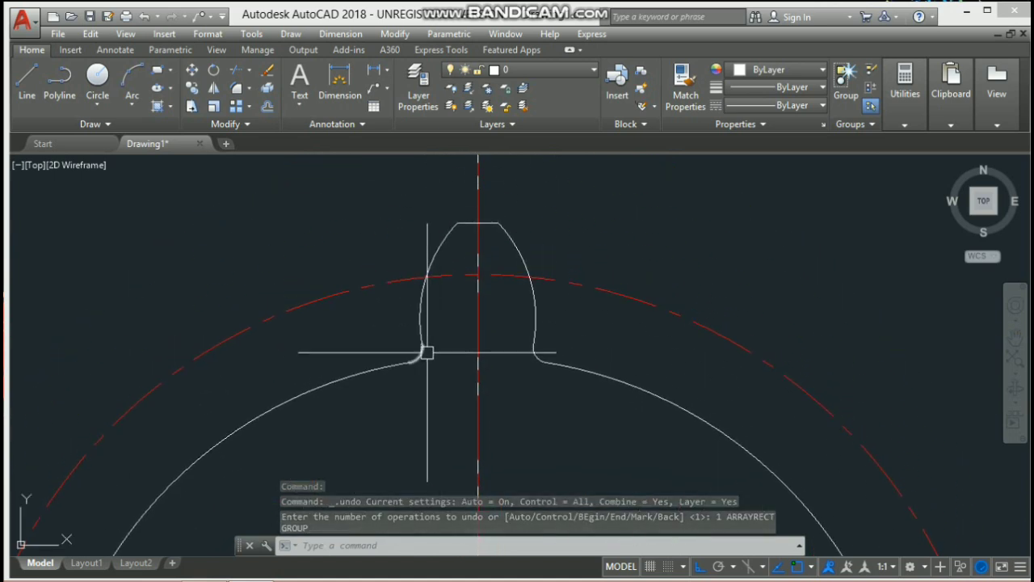
click(419, 354)
click(420, 291)
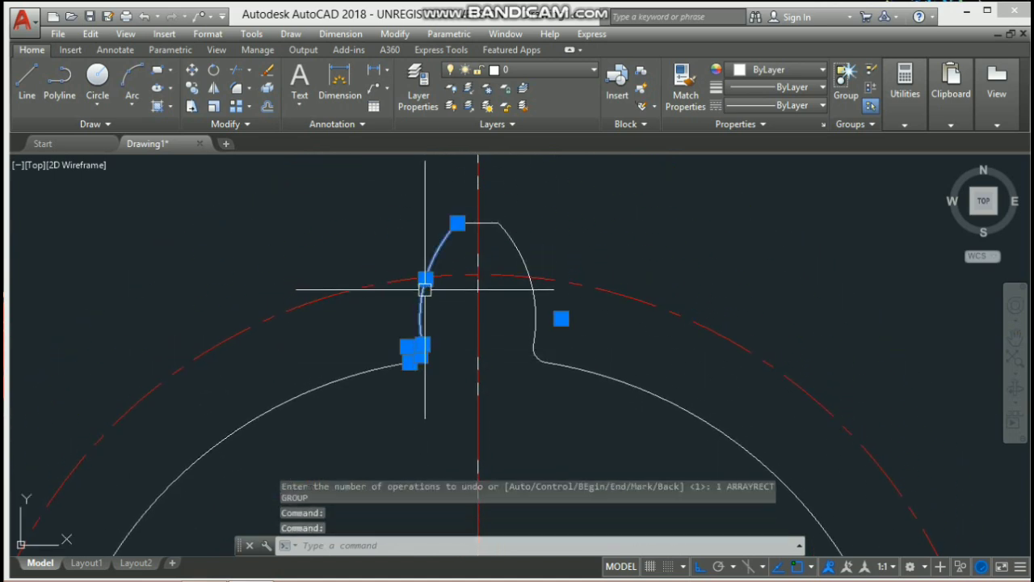
click(489, 220)
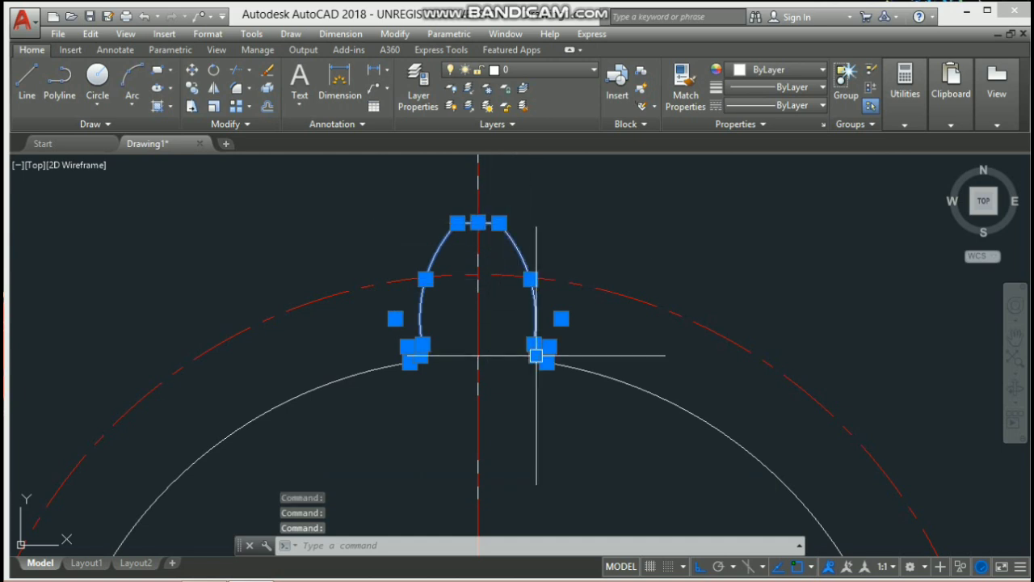
scroll(476, 304, down, 4)
mouse_move(467, 438)
middle_down()
mouse_move(482, 282)
mouse_move(477, 353)
middle_up()
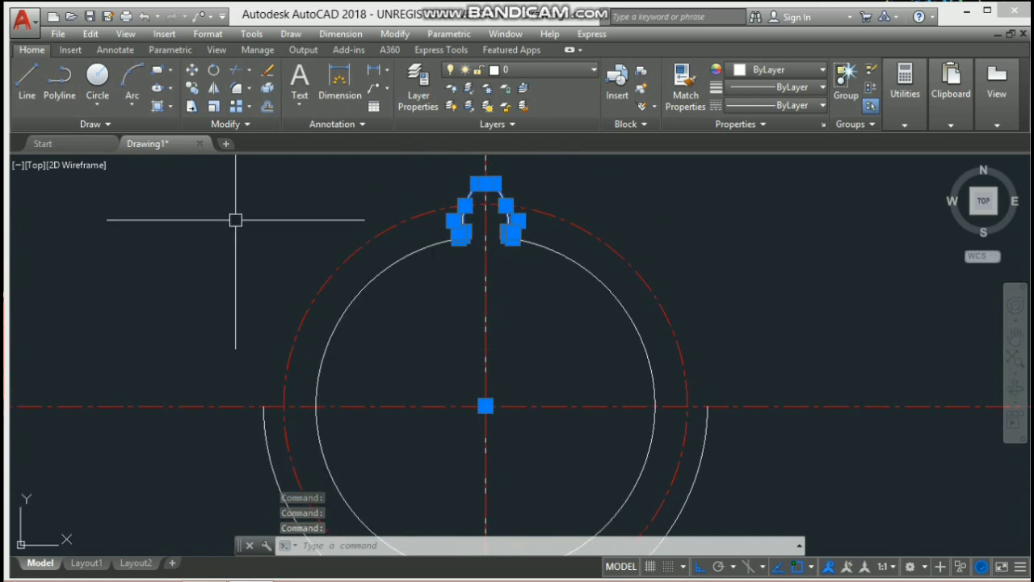
click(249, 113)
click(242, 221)
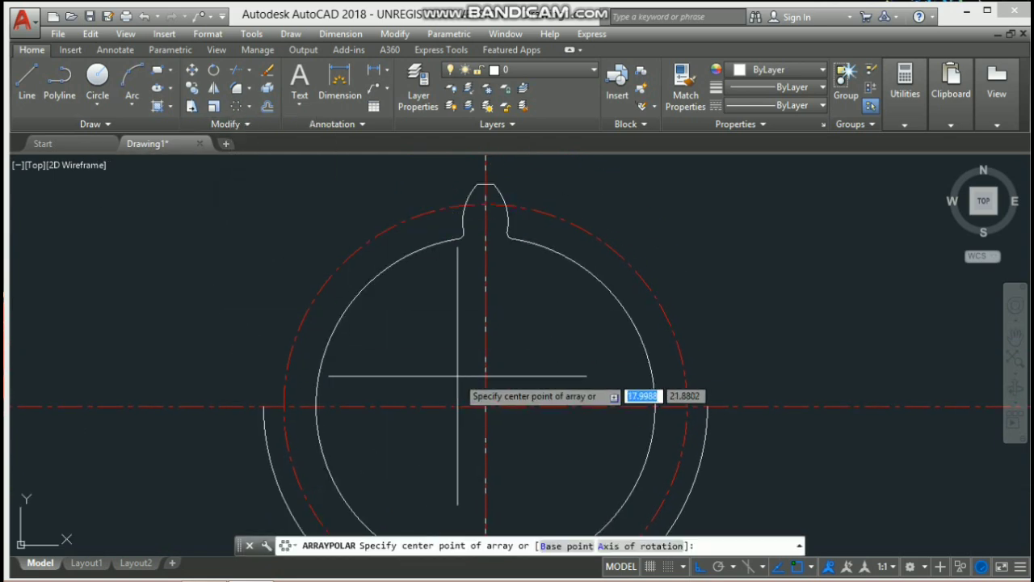
click(485, 406)
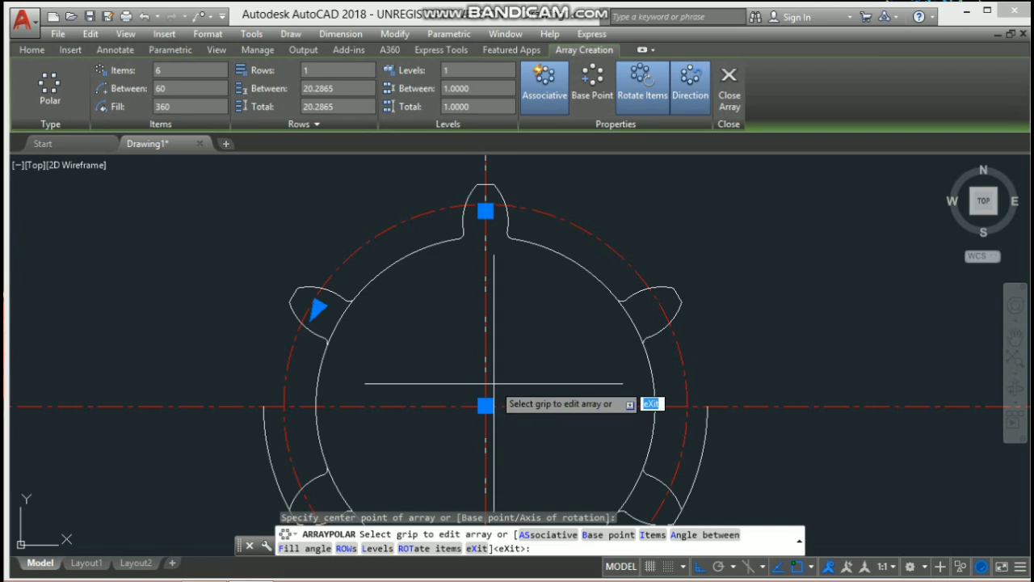
Set the polar array to 16 items over 360 degrees and finish the array
scroll(493, 385, down, 2)
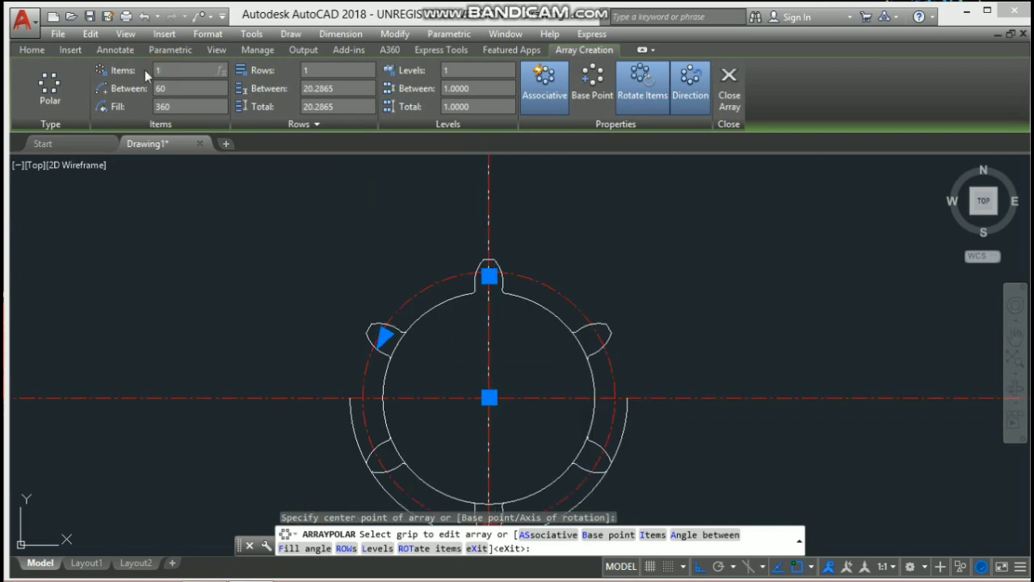
text(16)
key(Return)
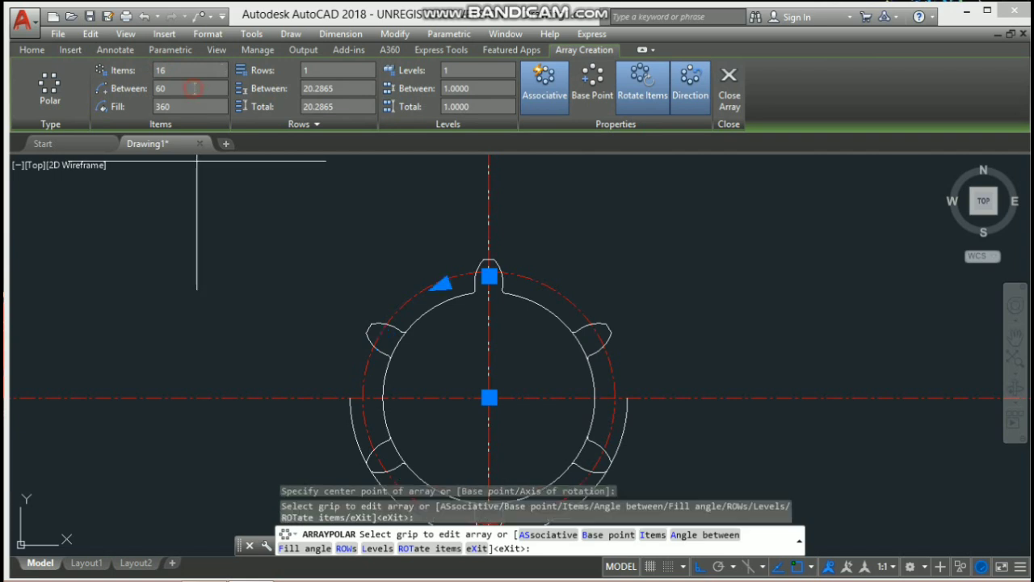
scroll(490, 316, down, 2)
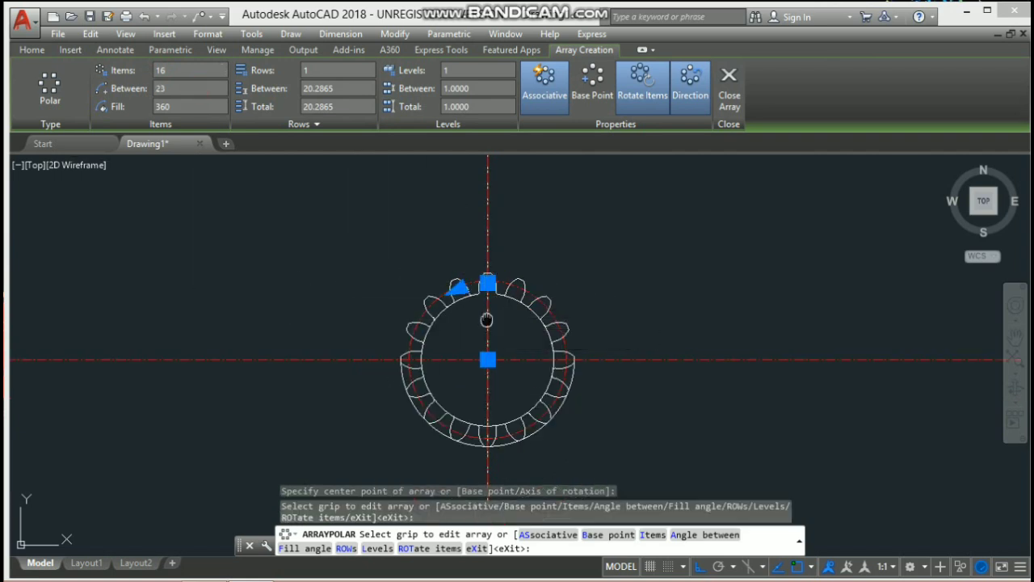
middle_drag(493, 331, 494, 286)
key(Return)
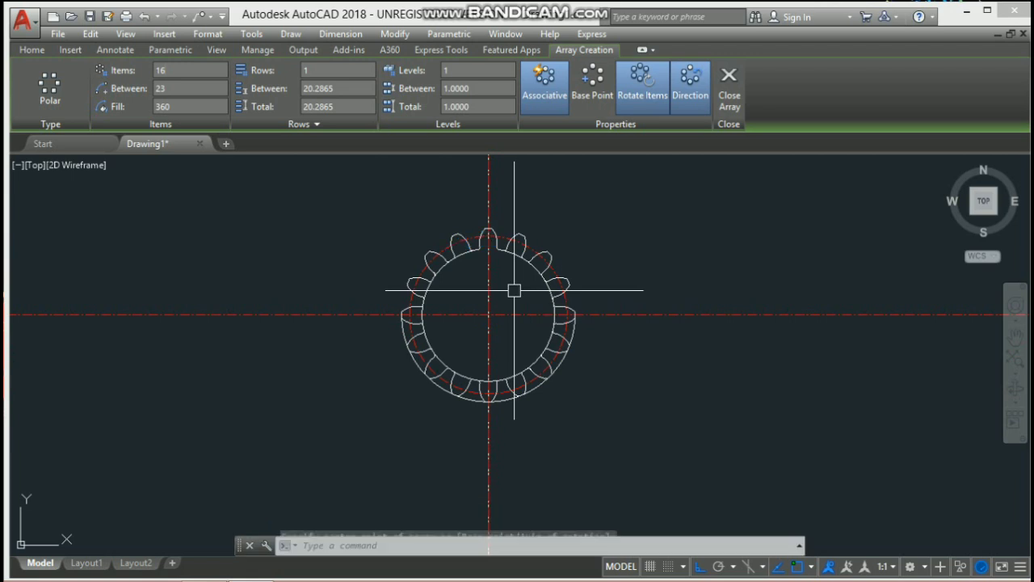
Delete the remaining lower half of the outer circle around the teeth
scroll(559, 335, up, 2)
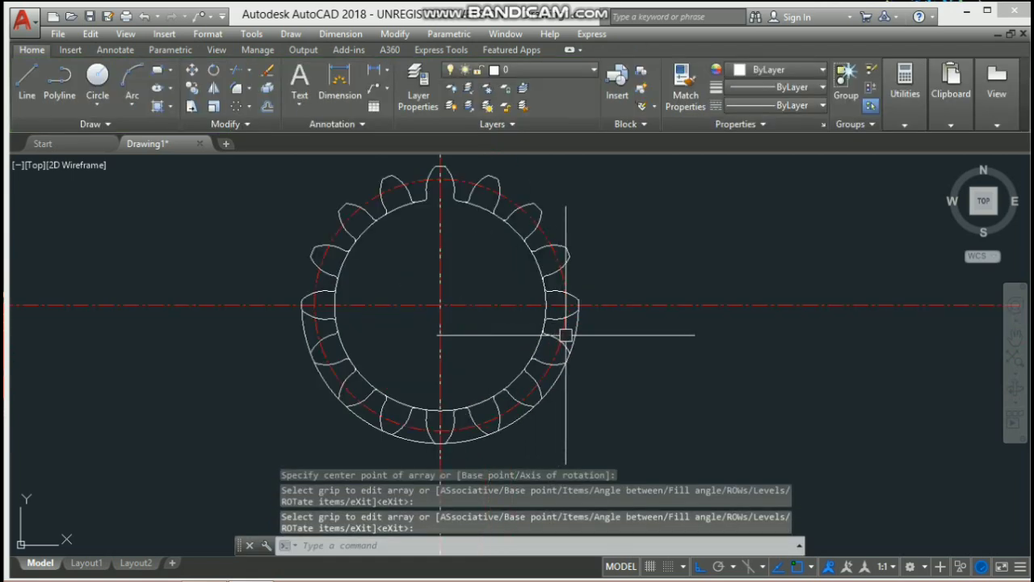
click(578, 335)
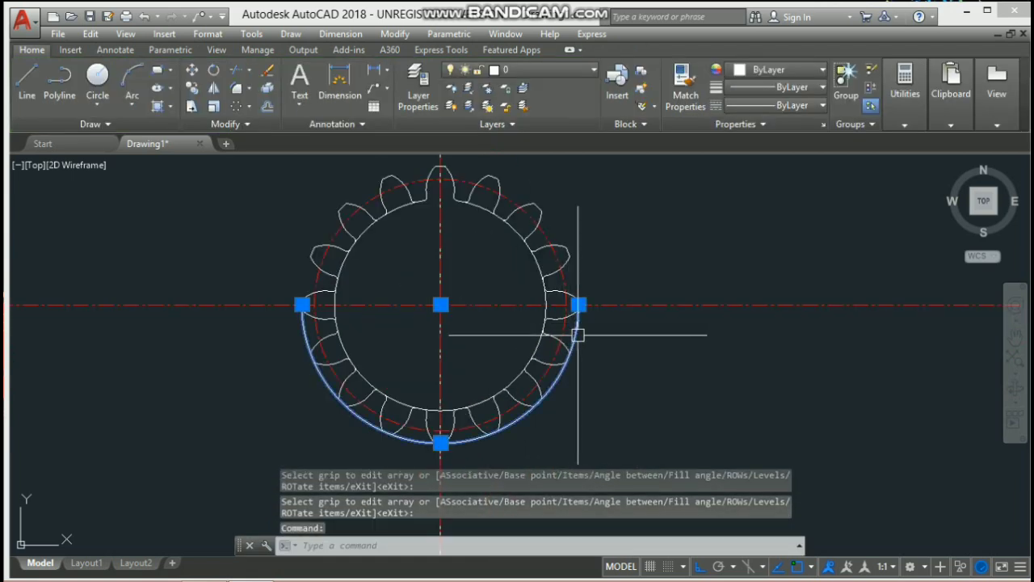
key(Delete)
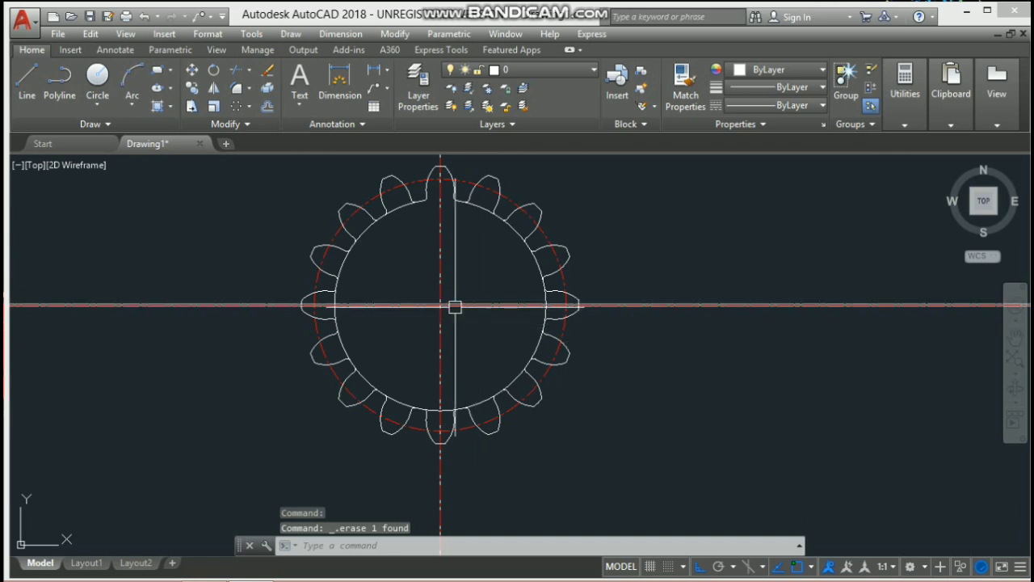
Trim the inner circle's segments across the bases of the teeth on the gear's left half, using all objects as cutting edges
text(TR)
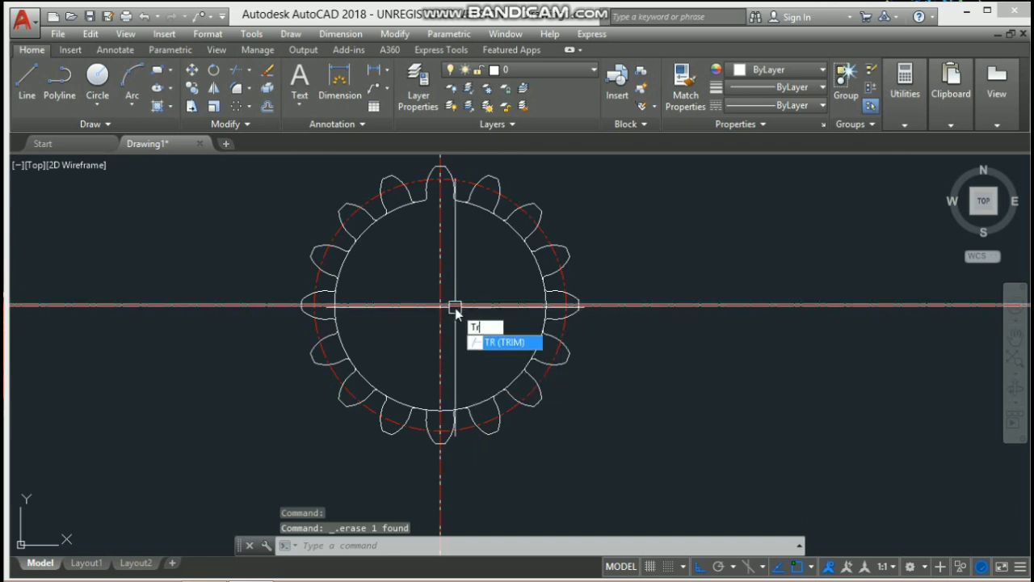
key(Return)
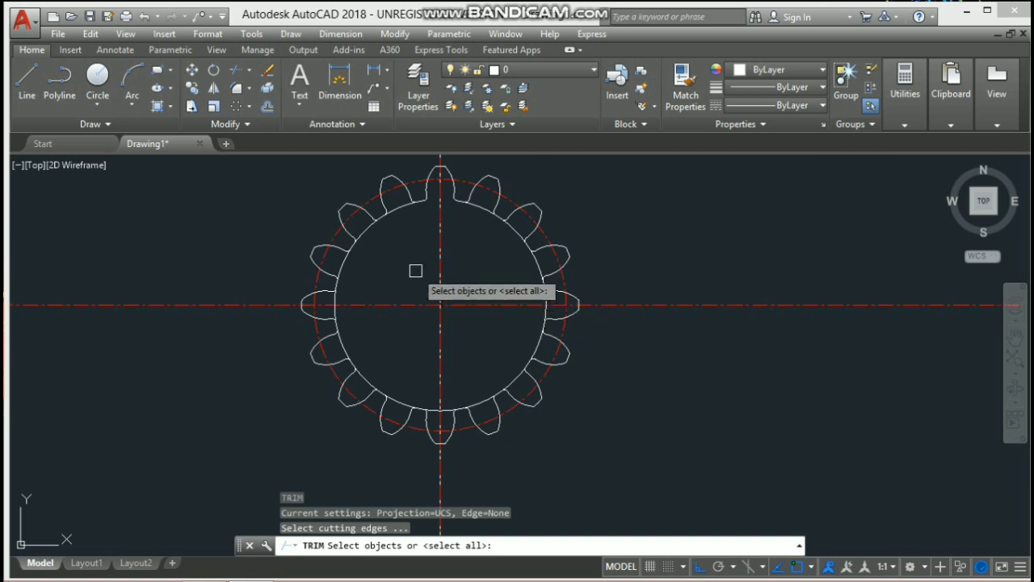
scroll(404, 222, up, 2)
key(Return)
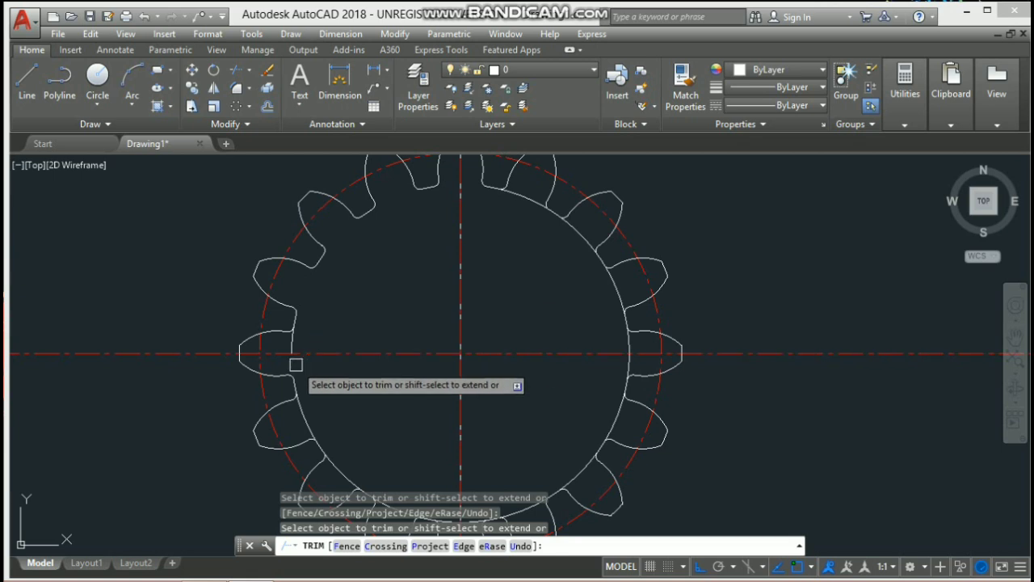
click(324, 453)
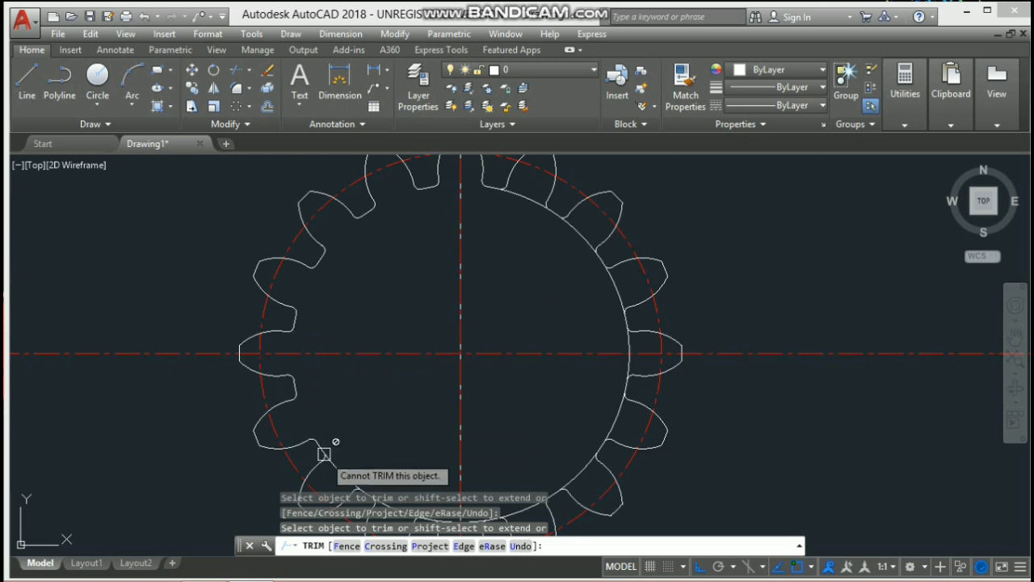
Trim the inner circle's segments across the bases of the bottom and lower-right teeth
scroll(415, 400, up, 2)
middle_drag(423, 381, 437, 246)
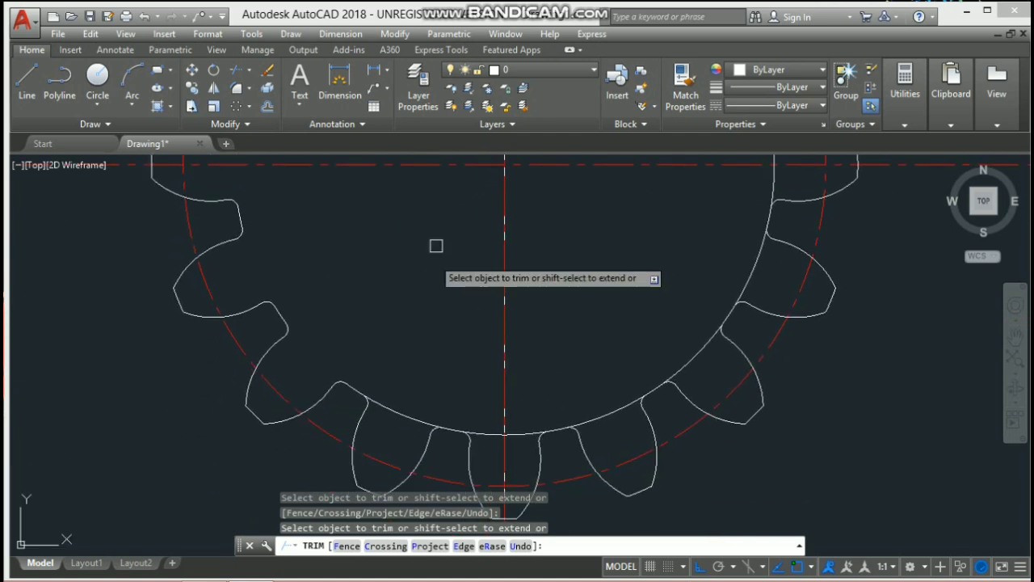
click(400, 417)
click(485, 432)
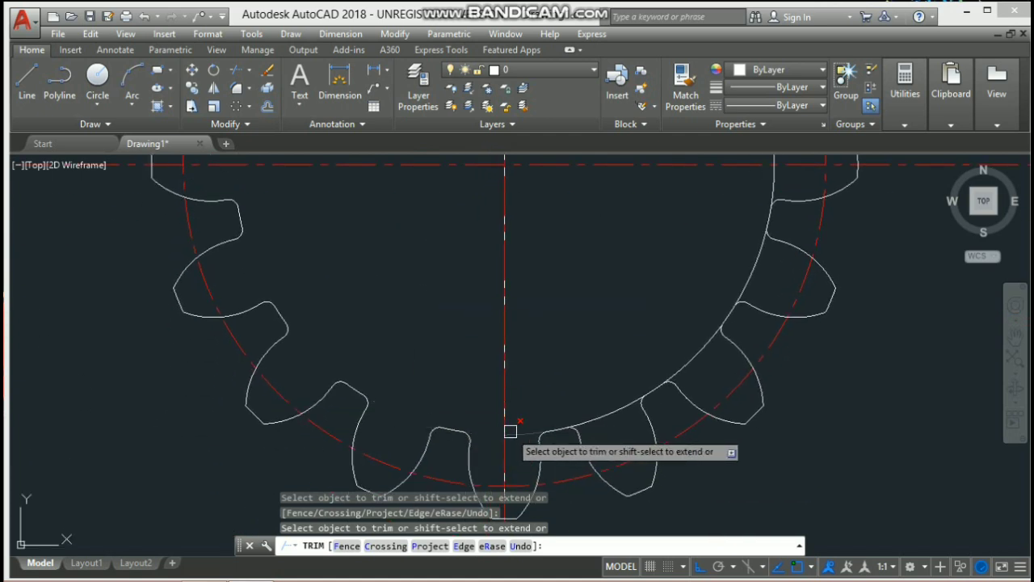
click(603, 418)
click(704, 347)
Trim the inner circle's segments across the bases of the remaining right and upper-right teeth, completing the gear outline
middle_drag(632, 302, 512, 436)
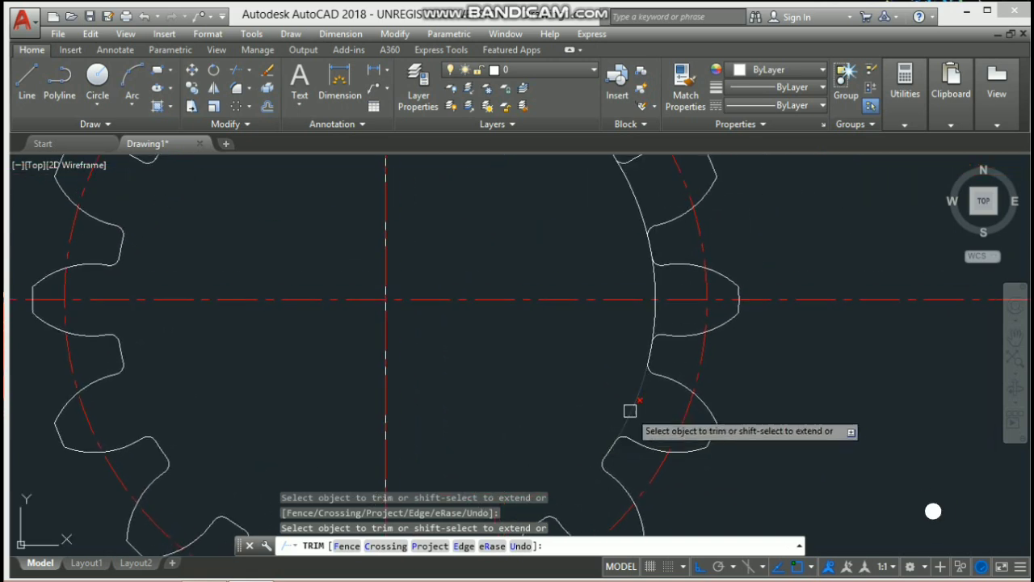
click(656, 314)
scroll(647, 289, down, 4)
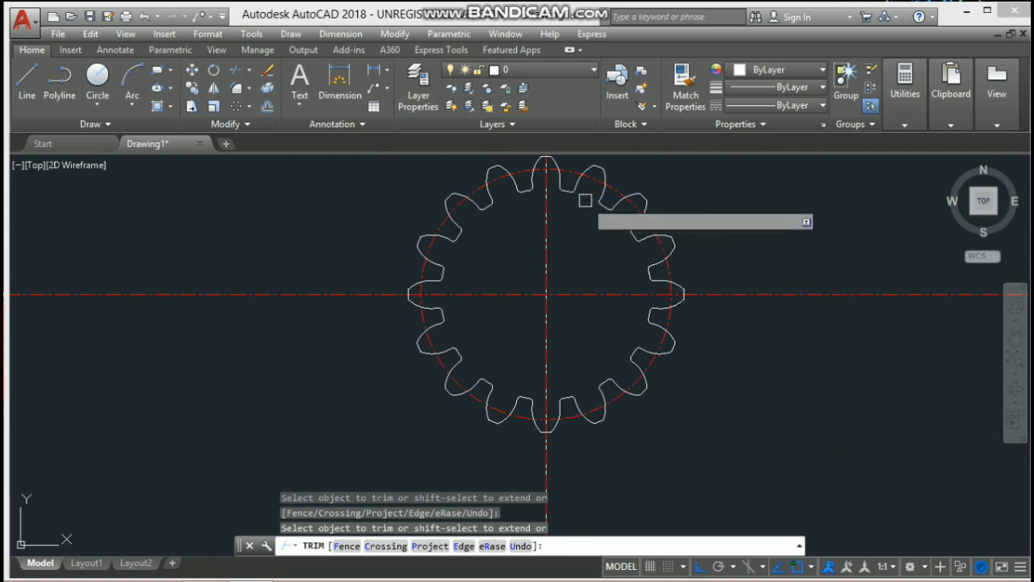
mouse_move(549, 237)
middle_down()
mouse_move(526, 302)
mouse_move(556, 307)
mouse_move(559, 285)
middle_up()
key(Return)
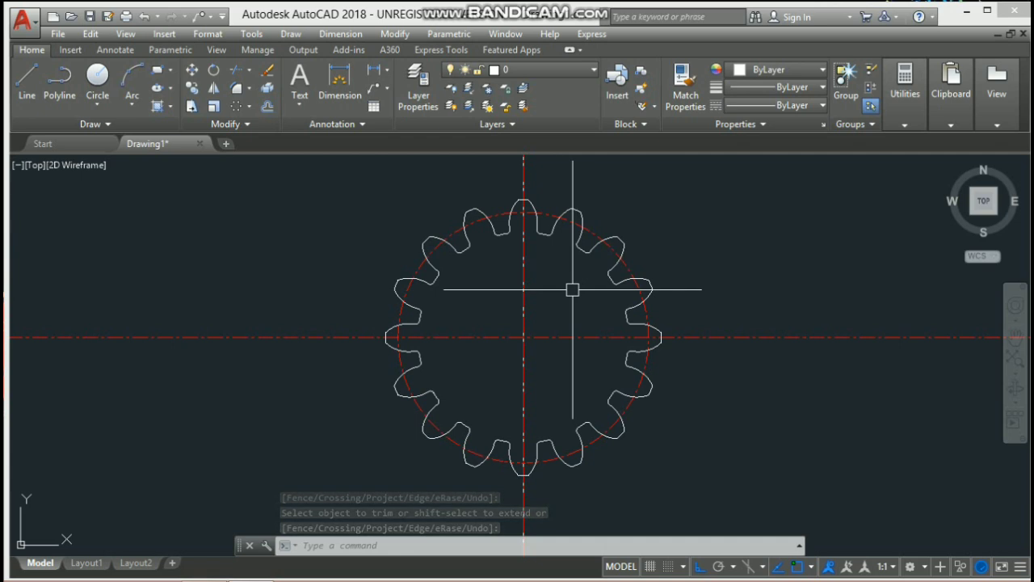
Draw a circle of radius 32 centered on the intersection of the gear's centerlines
text(c)
key(Return)
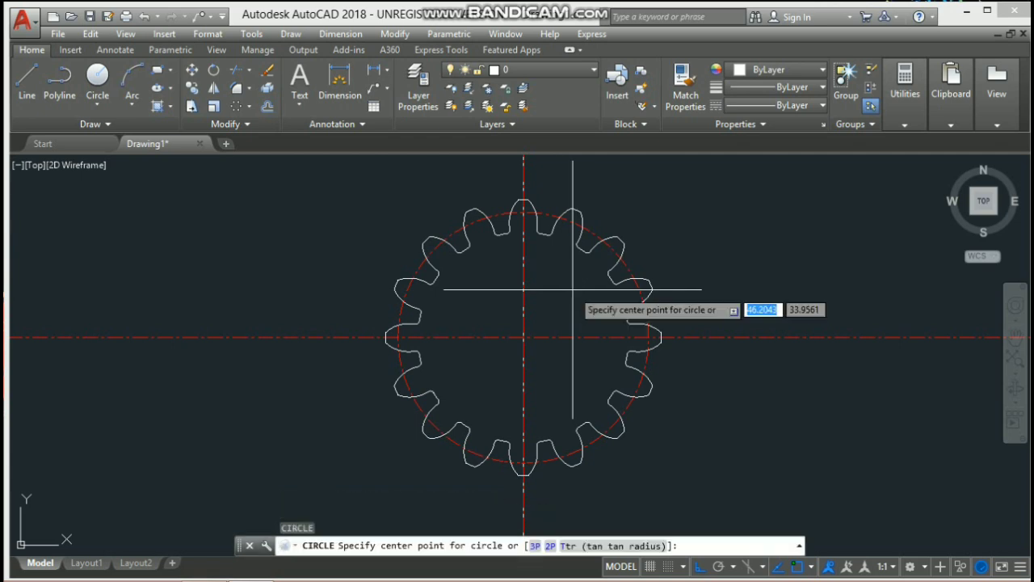
click(523, 337)
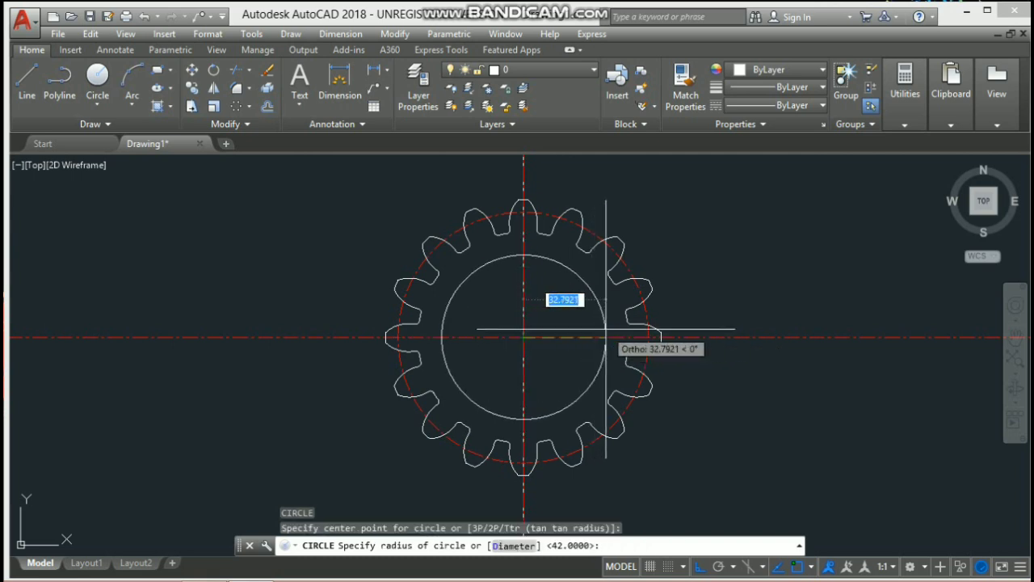
key(Return)
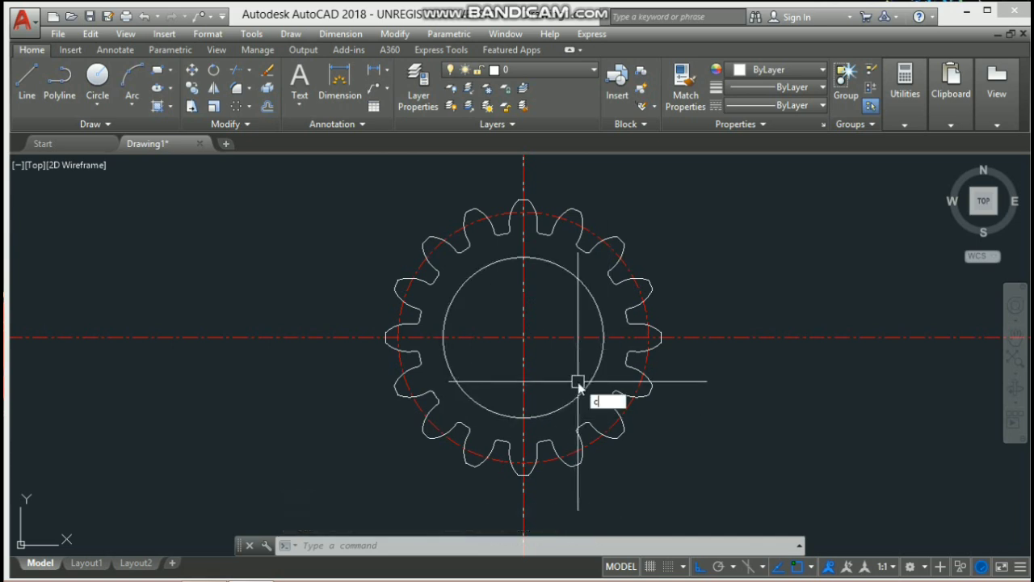
Draw a circle of radius 8 centered on the intersection of the gear's centerlines
text(c)
key(Return)
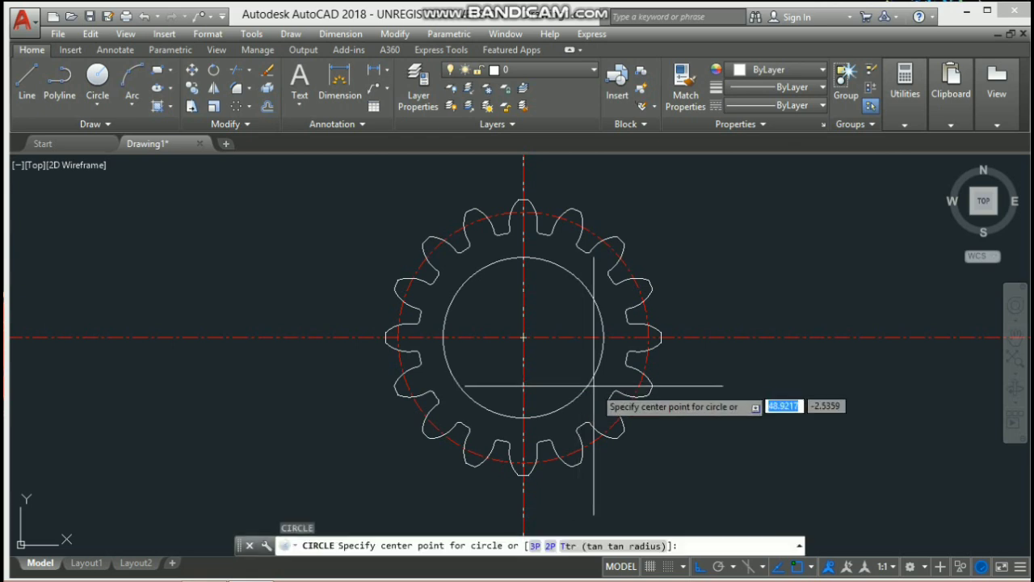
click(523, 339)
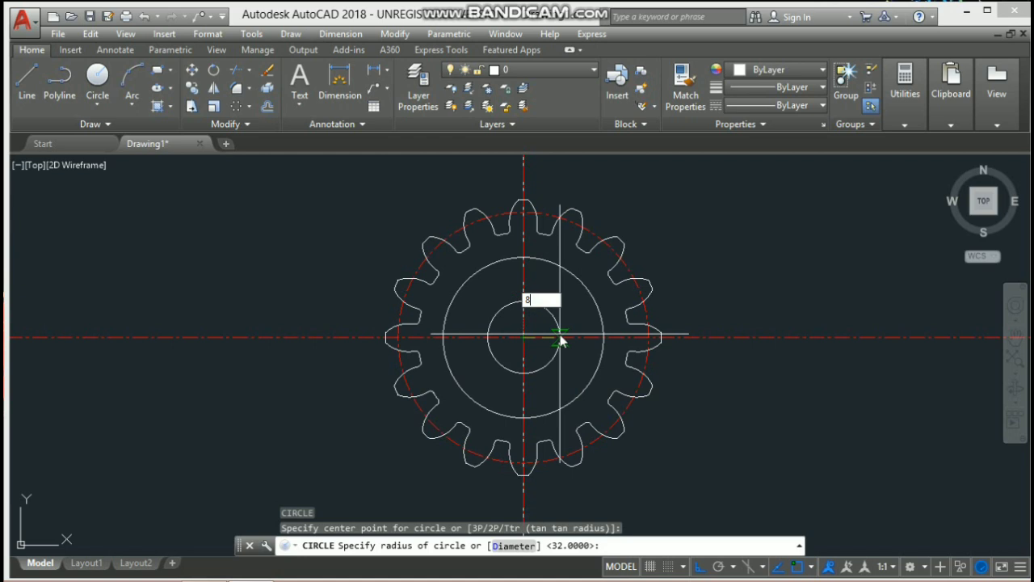
text(8)
key(Return)
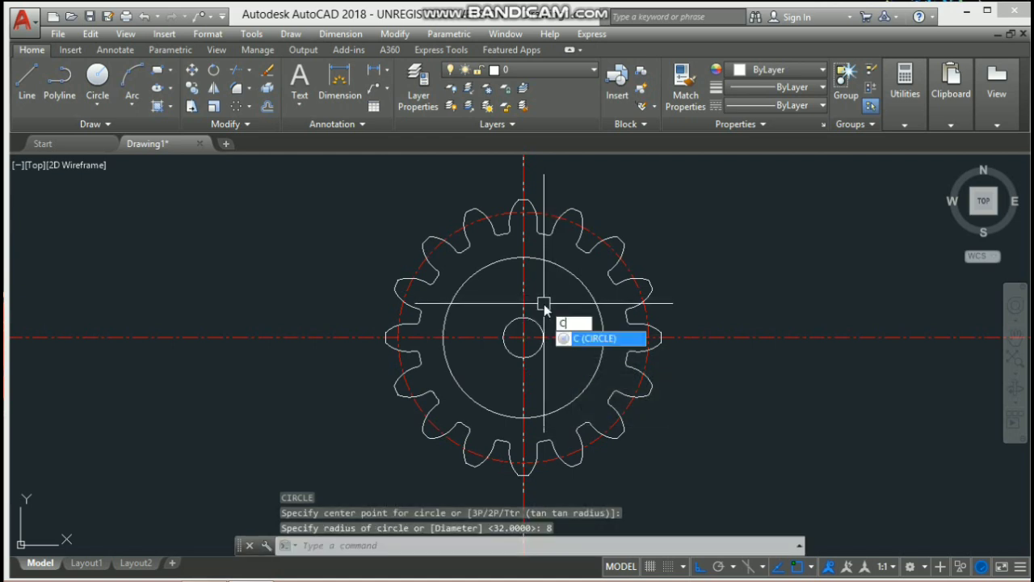
Draw a circle of radius 18 concentric with the radius 8 and radius 32 circles
text(c)
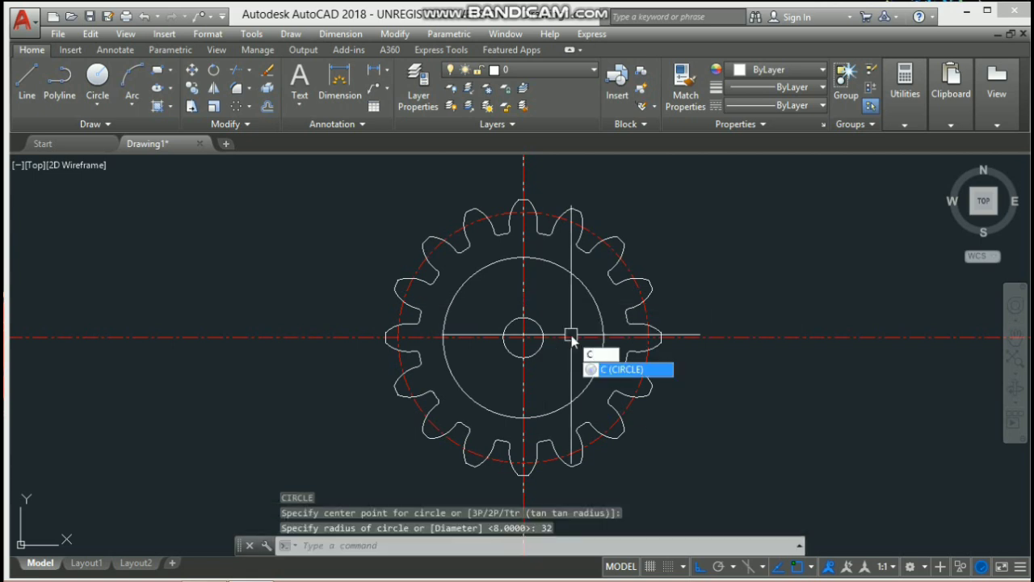
key(Return)
click(524, 340)
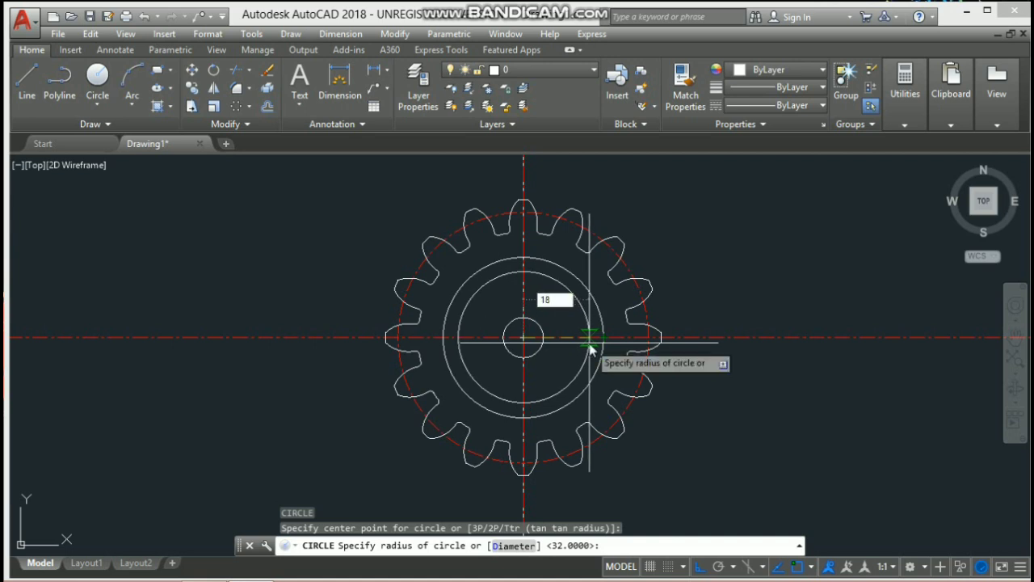
key(Return)
mouse_move(700, 287)
middle_down()
mouse_move(700, 270)
mouse_move(662, 291)
mouse_move(655, 280)
middle_up()
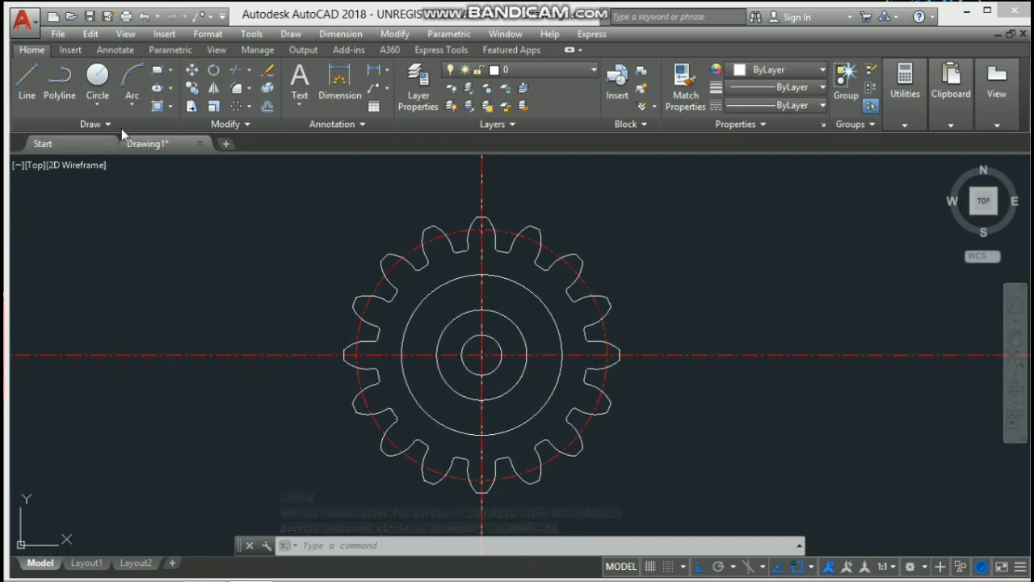
Draw a rectangle 8 wide and 4 high in the empty space above and to the right of the gear
click(160, 71)
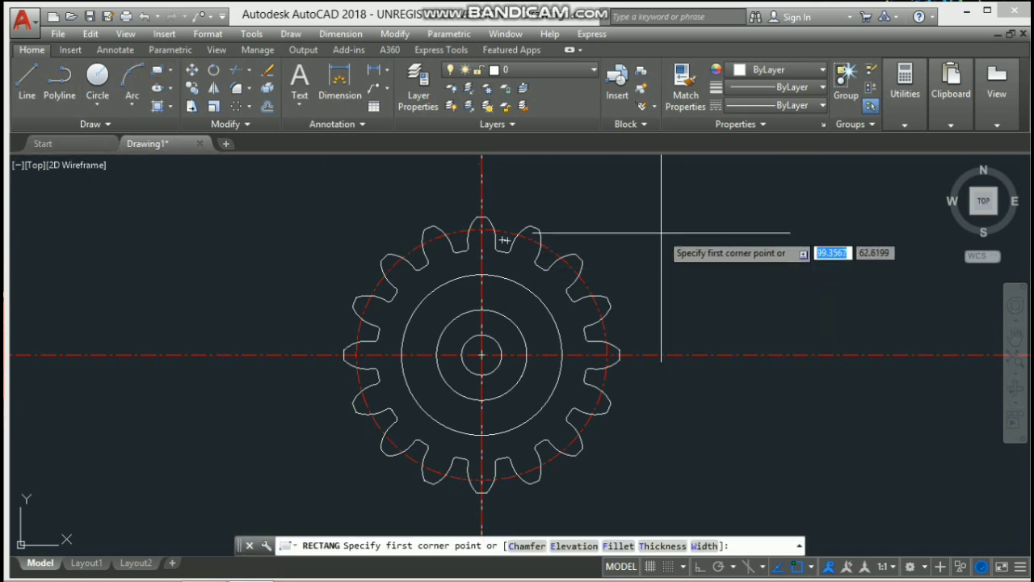
click(636, 219)
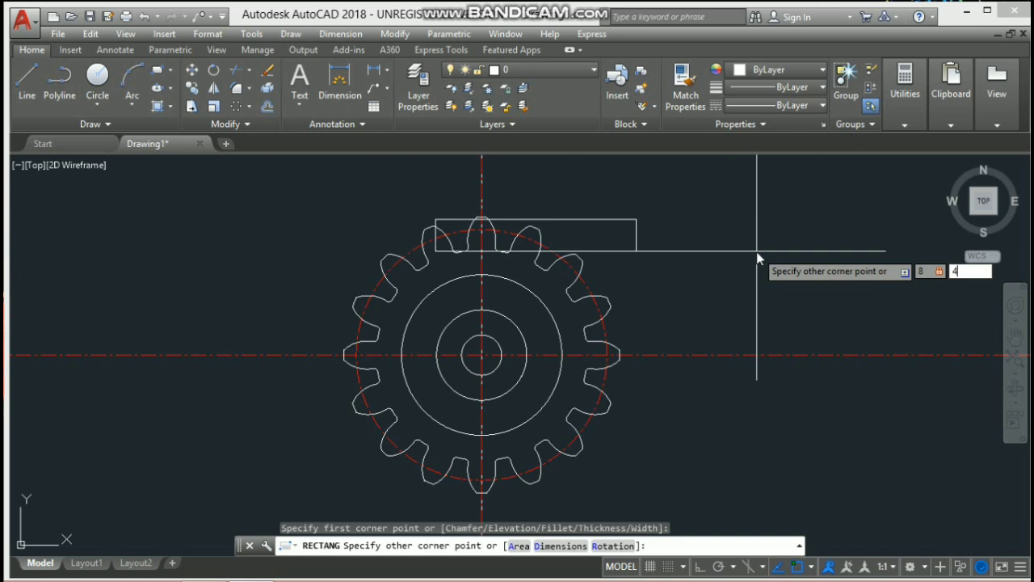
text(4)
key(Return)
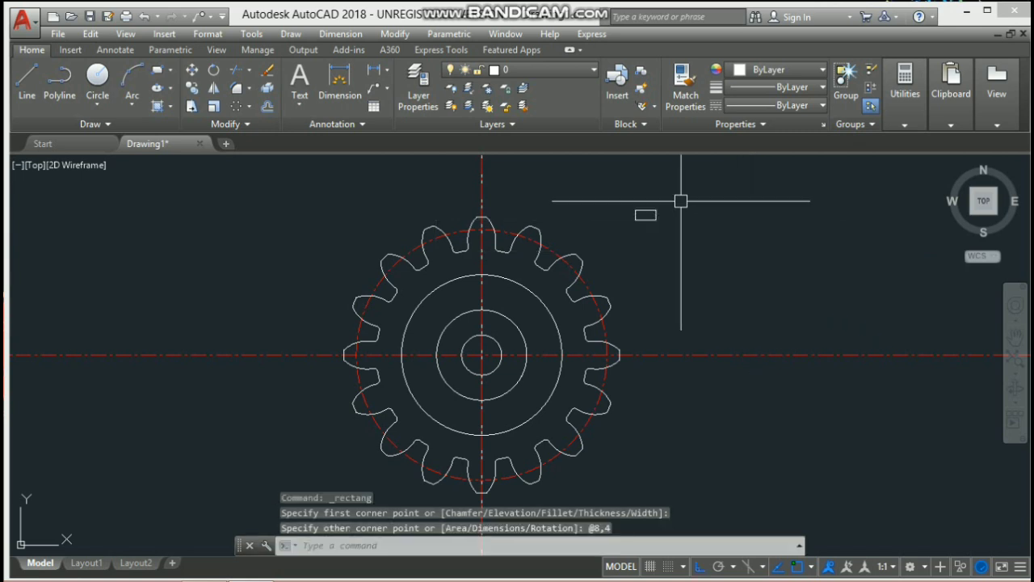
Move the small rectangle by its center onto the top quadrant of the innermost circle
click(614, 199)
click(699, 250)
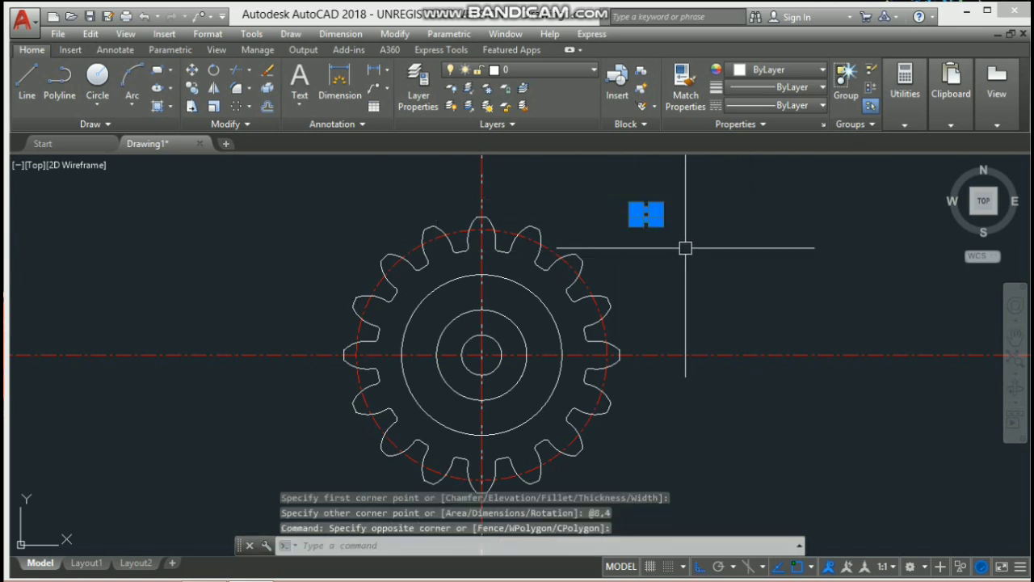
text(M)
key(Return)
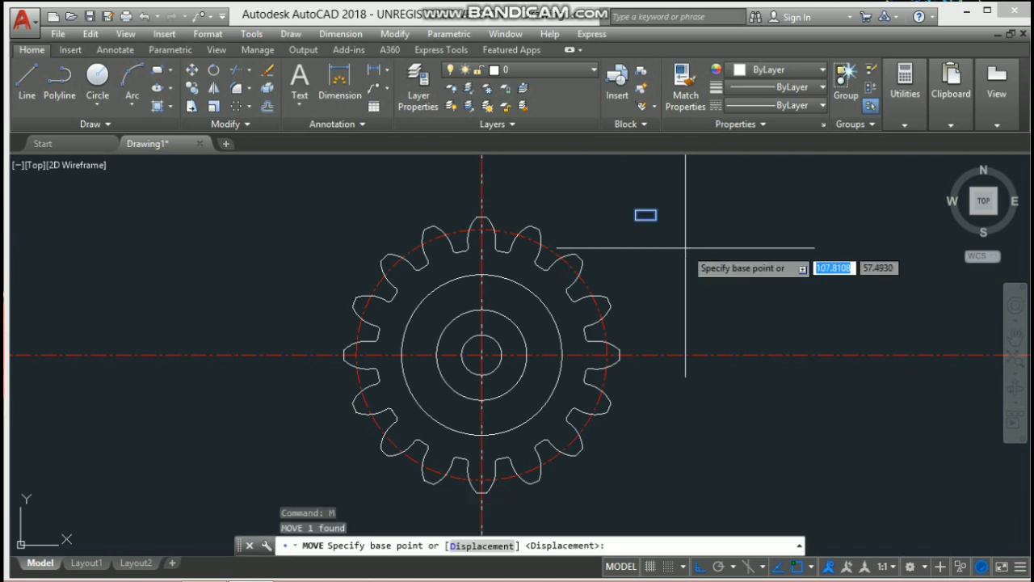
scroll(651, 185, up, 5)
scroll(632, 423, down, 2)
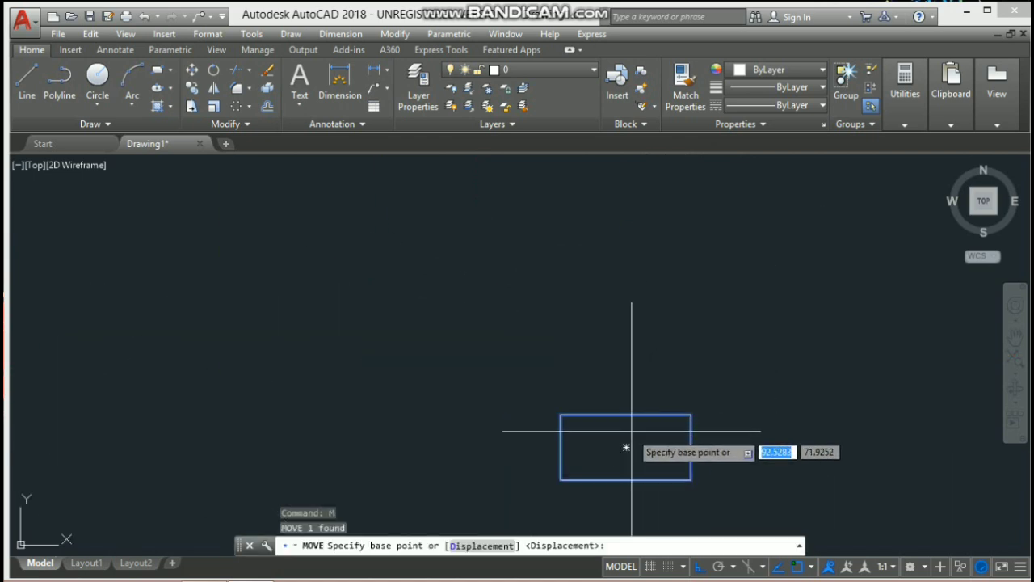
click(627, 446)
scroll(653, 320, down, 5)
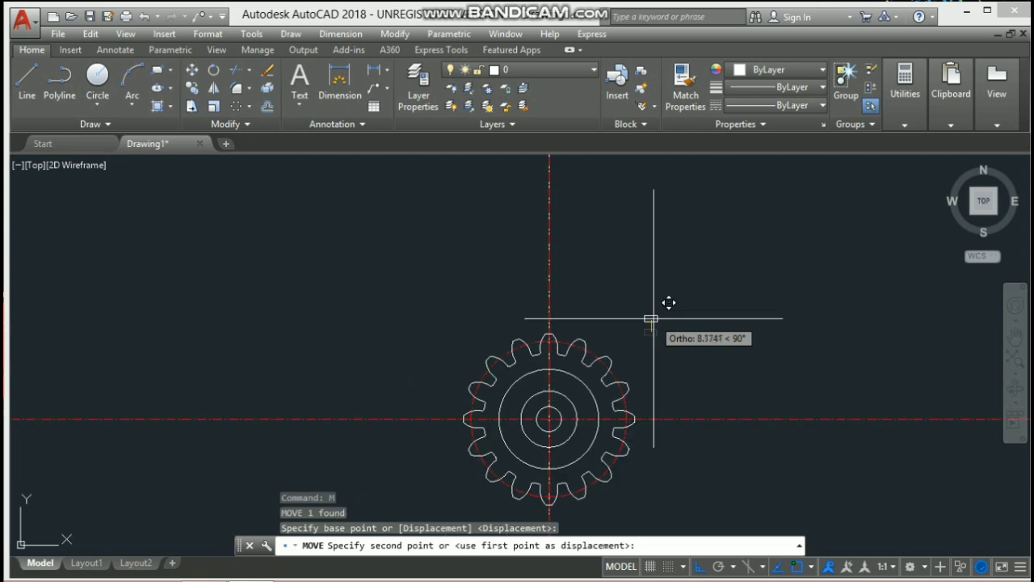
middle_drag(549, 406, 552, 392)
scroll(593, 312, up, 4)
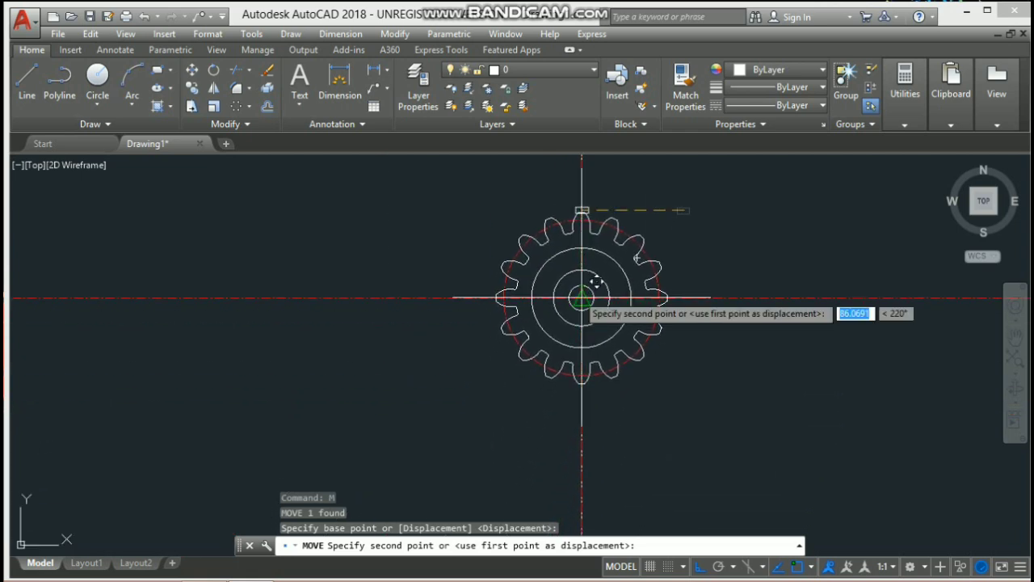
scroll(595, 274, up, 3)
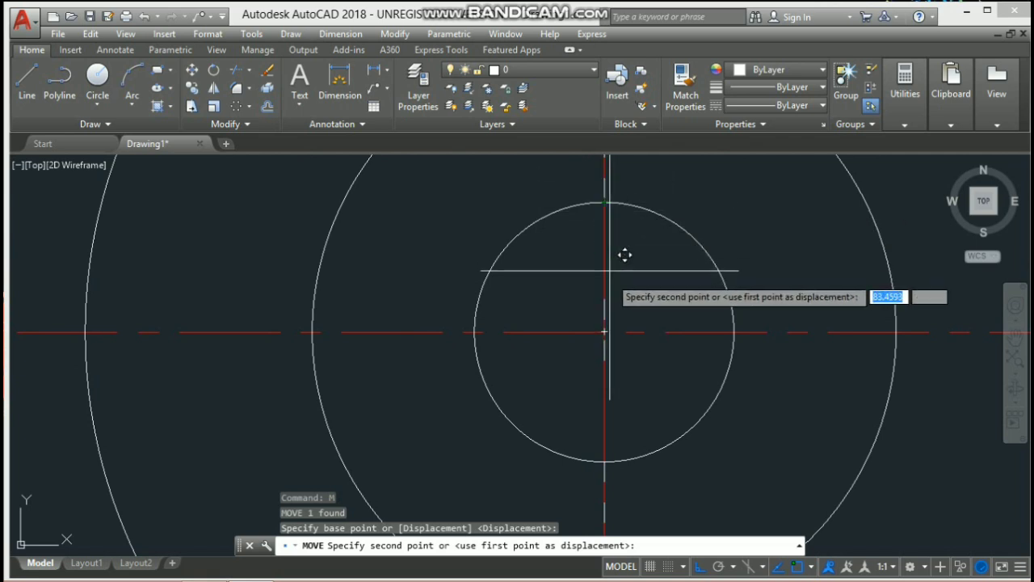
click(606, 203)
scroll(609, 234, down, 2)
scroll(609, 234, down, 5)
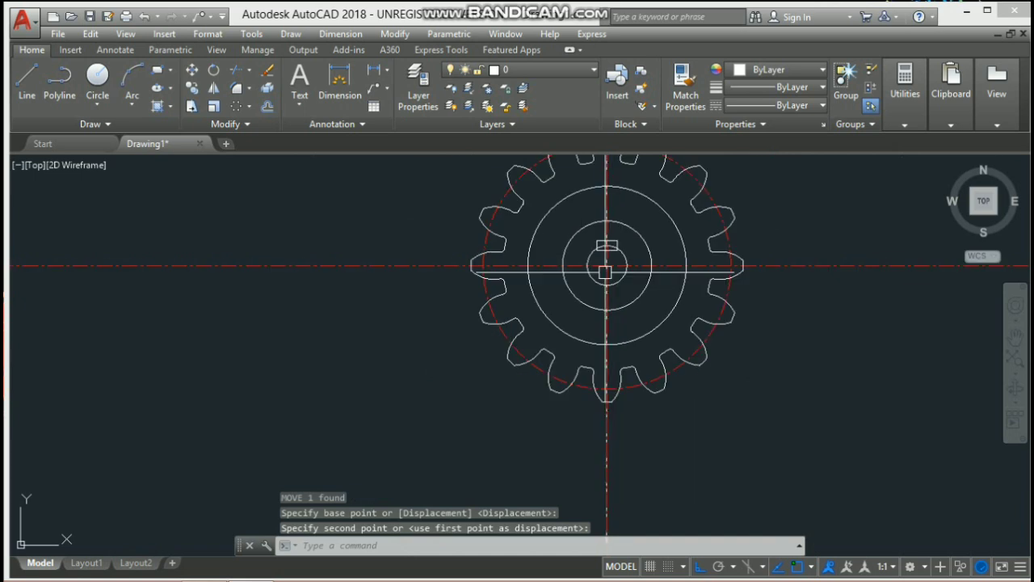
scroll(605, 271, down, 2)
middle_drag(607, 261, 506, 289)
scroll(504, 307, up, 2)
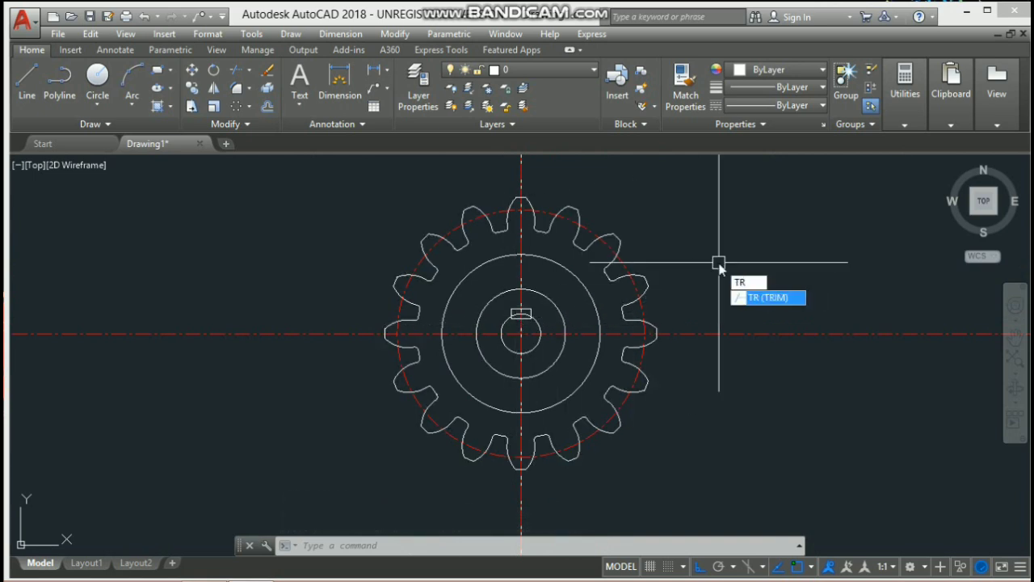
Trim the rectangle's parts inside the innermost circle and the arc within the rectangle to form an open keyway, using all objects as cutting edges
key(Return)
scroll(570, 315, up, 6)
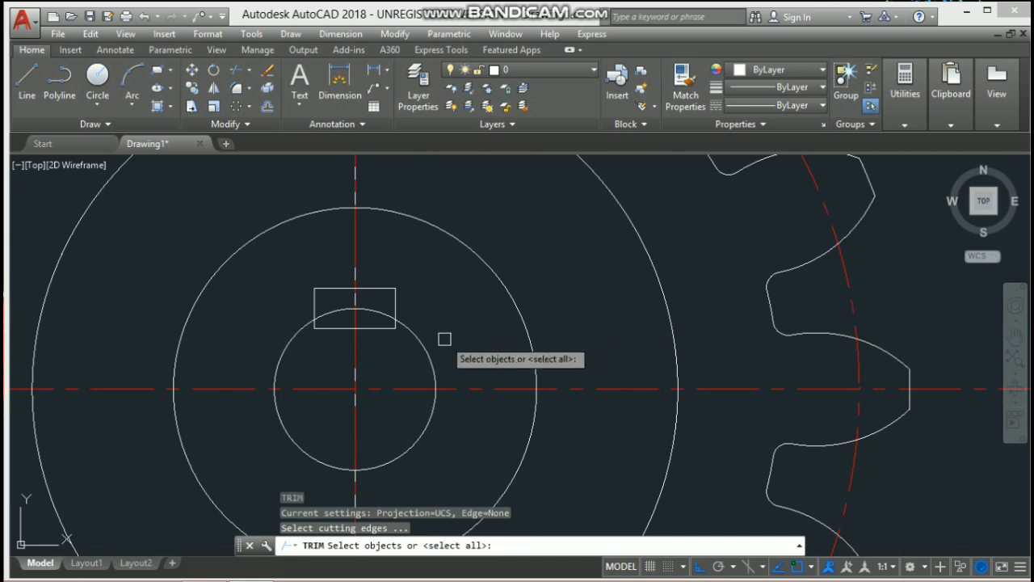
key(Return)
click(367, 328)
click(332, 328)
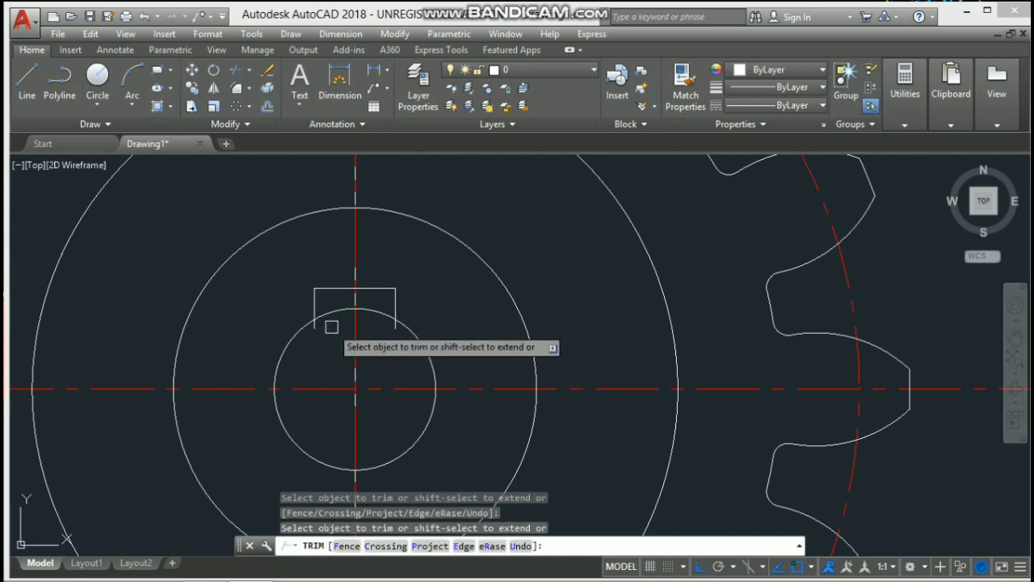
click(395, 325)
scroll(480, 327, down, 5)
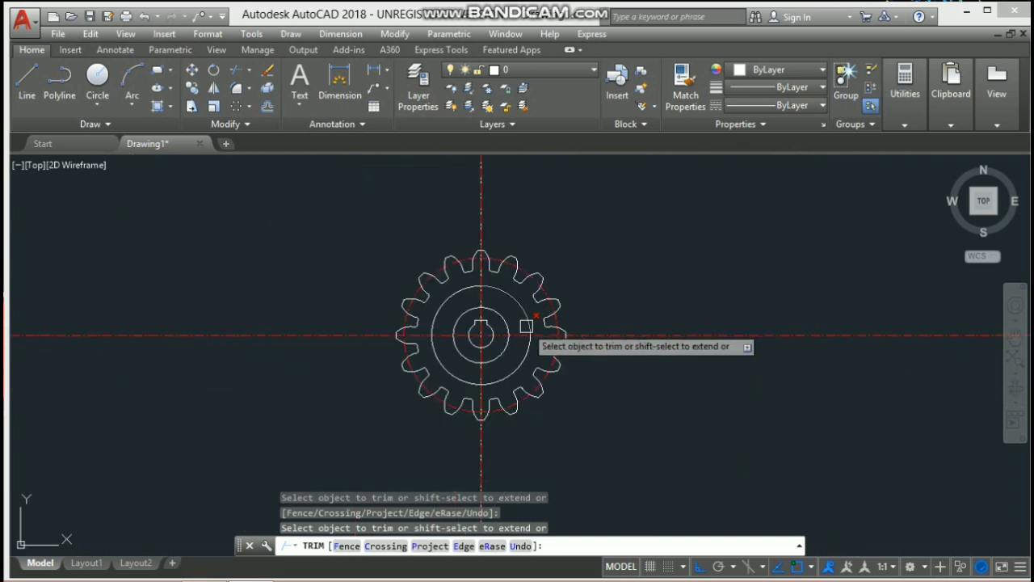
scroll(526, 326, up, 2)
middle_drag(514, 327, 568, 310)
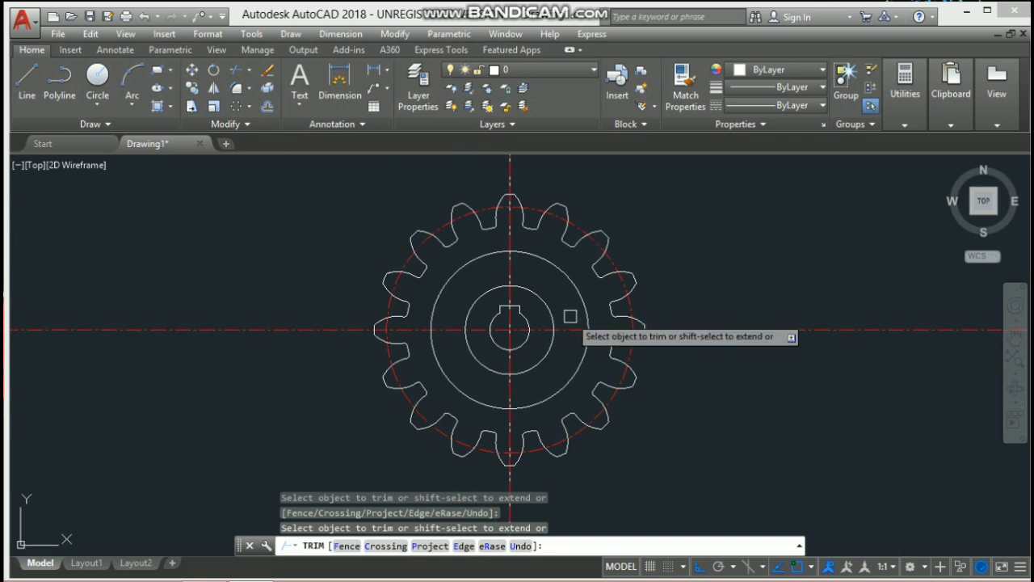
key(Return)
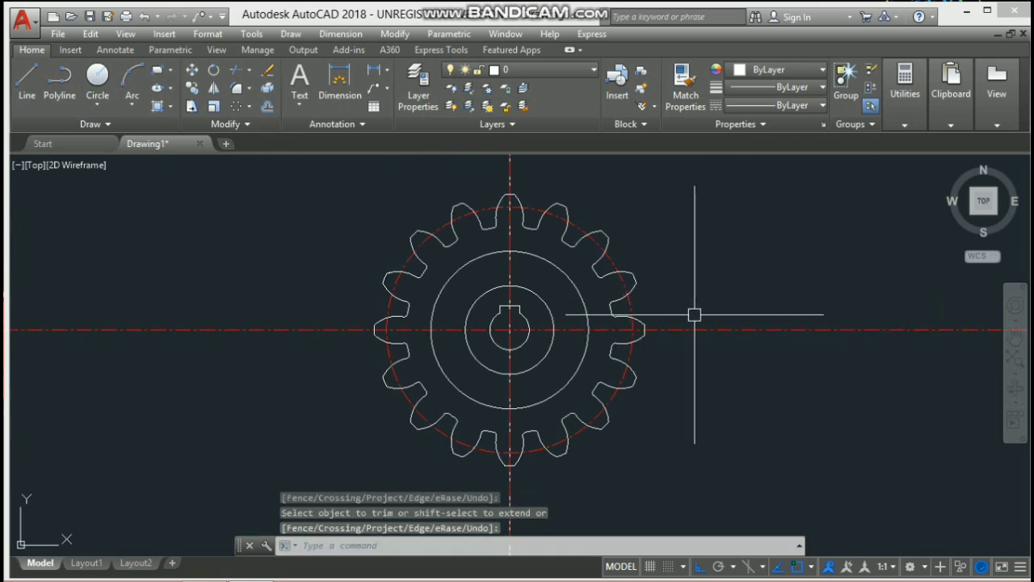
mouse_move(742, 214)
middle_down()
mouse_move(743, 245)
mouse_move(746, 234)
middle_up()
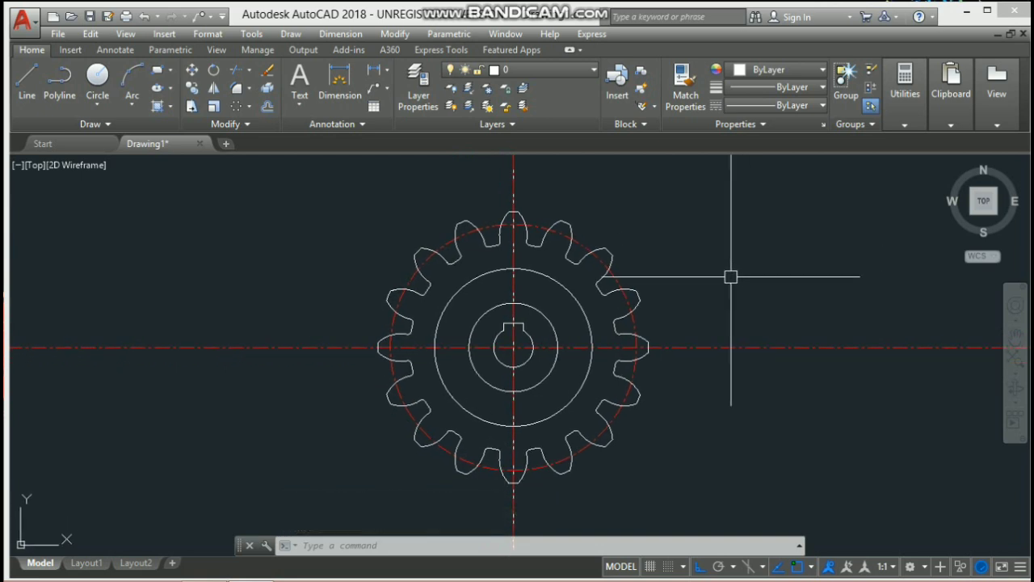
Delete the gear's horizontal and vertical centerlines
click(732, 346)
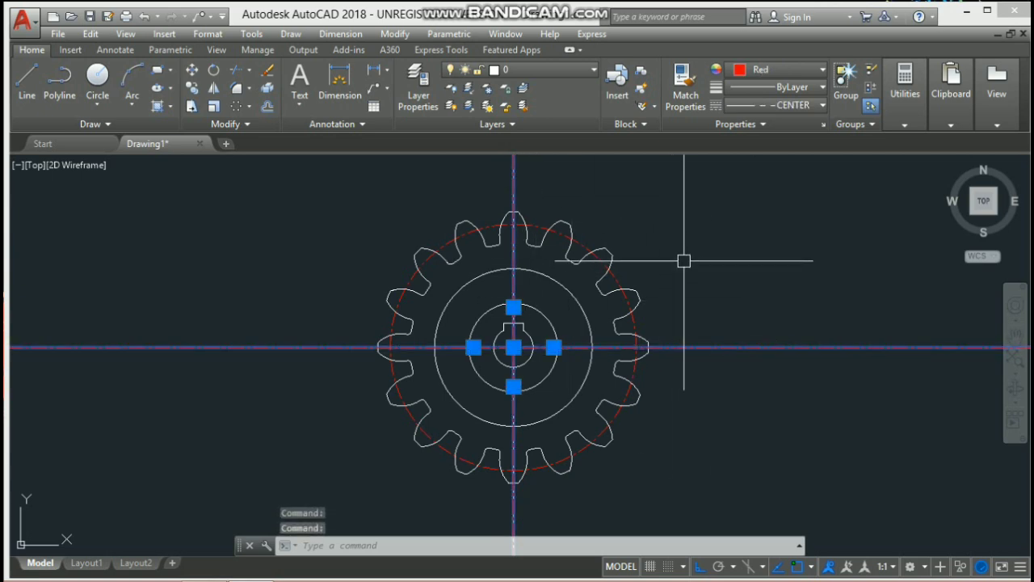
key(Delete)
click(516, 186)
key(Delete)
middle_drag(642, 253, 619, 252)
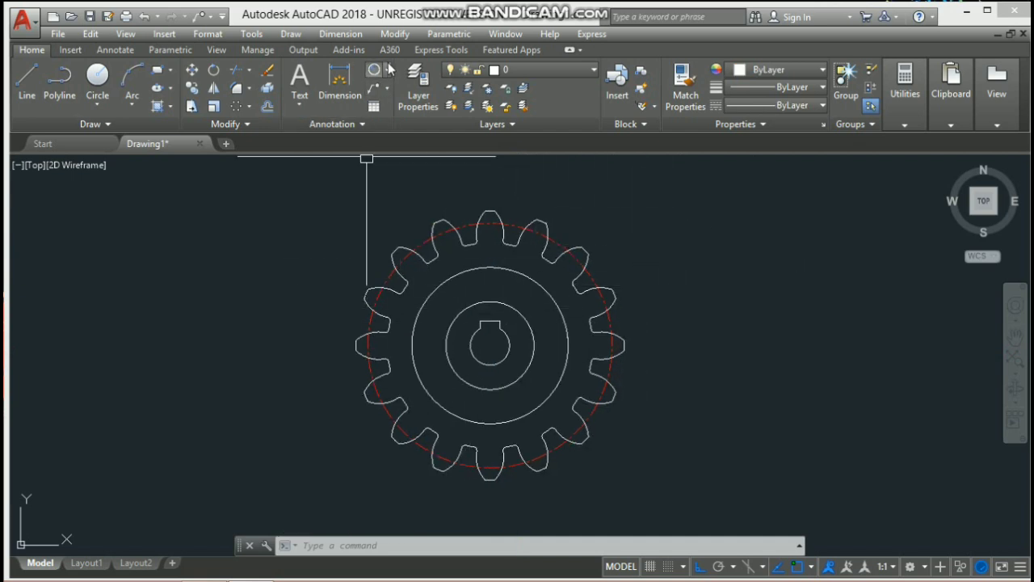
Add a radius dimension to the tip arc of the first tooth right of the top tooth, placing its text above the gear
click(389, 72)
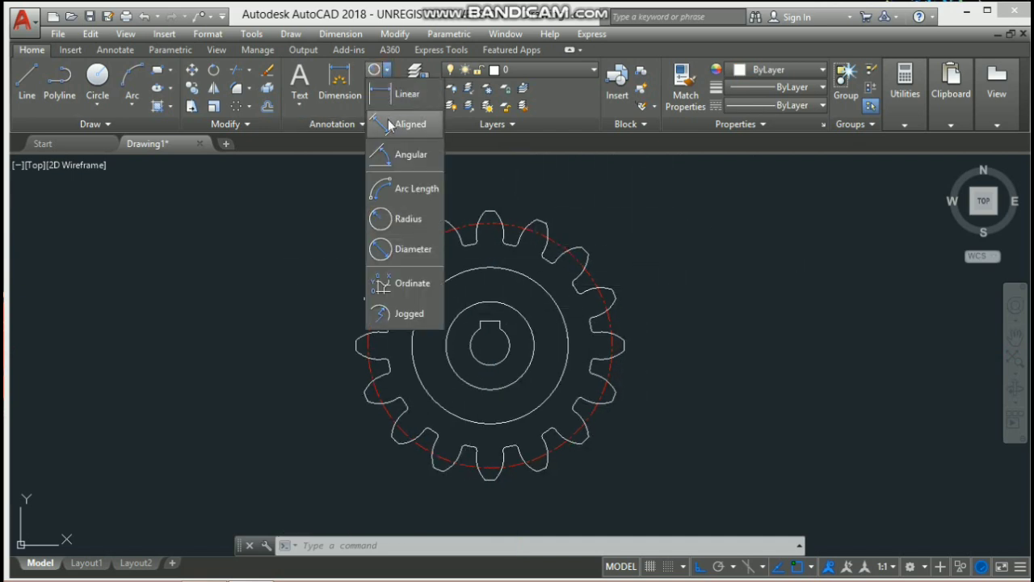
click(399, 220)
click(546, 225)
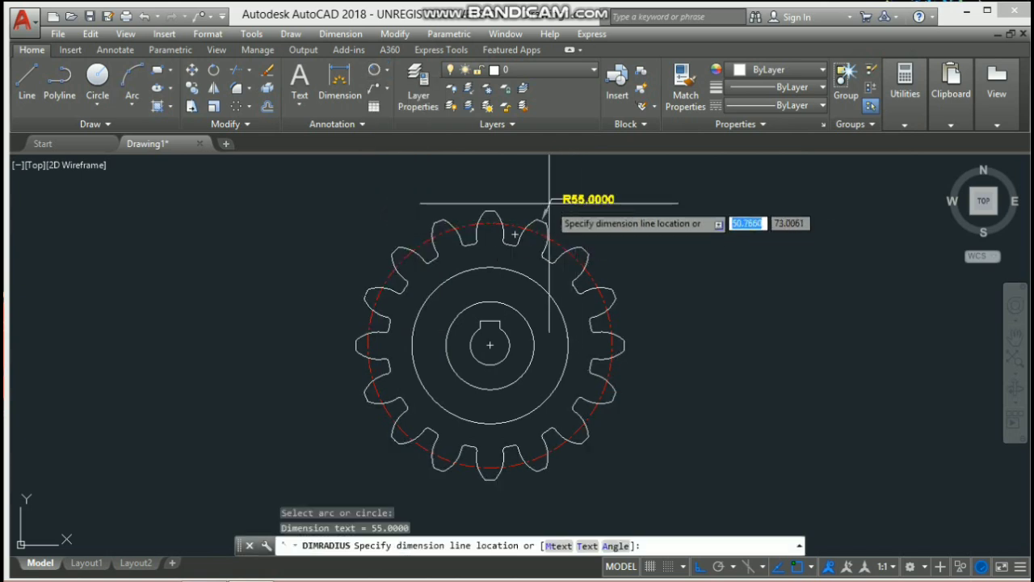
click(549, 202)
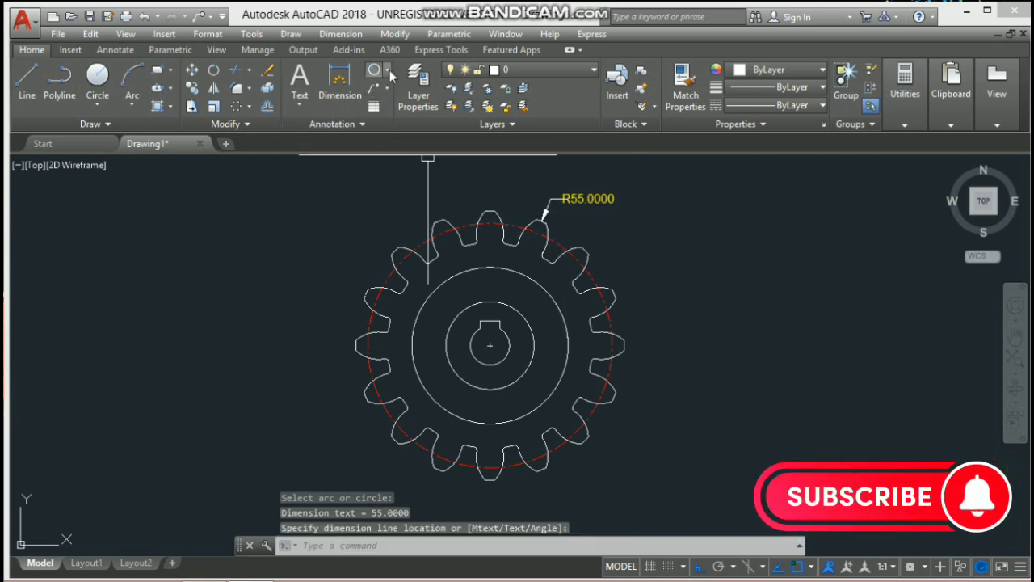
Add radius dimensions to the right flank of that same tooth and to a root fillet on the gear's upper-left side
key(Return)
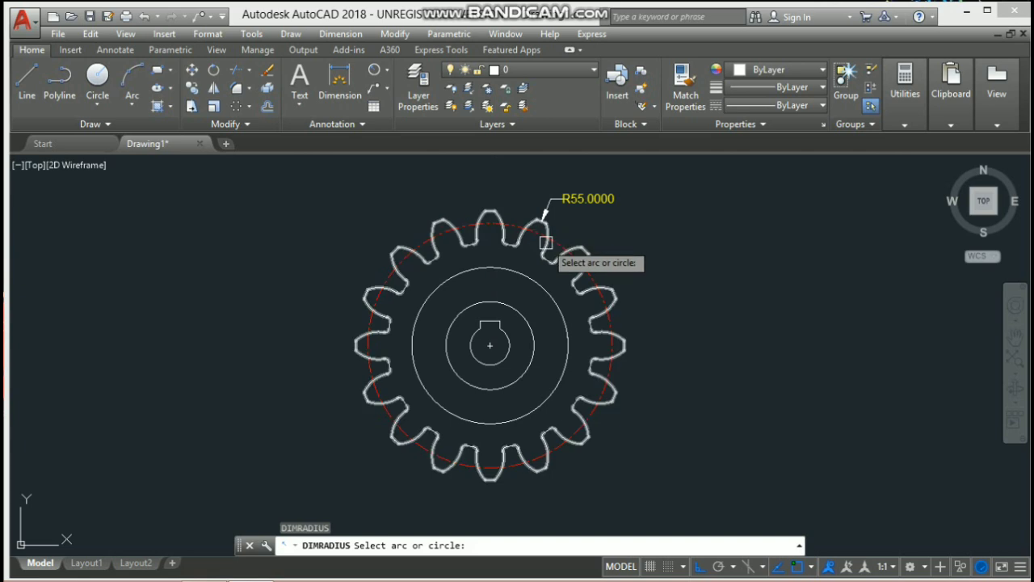
click(547, 243)
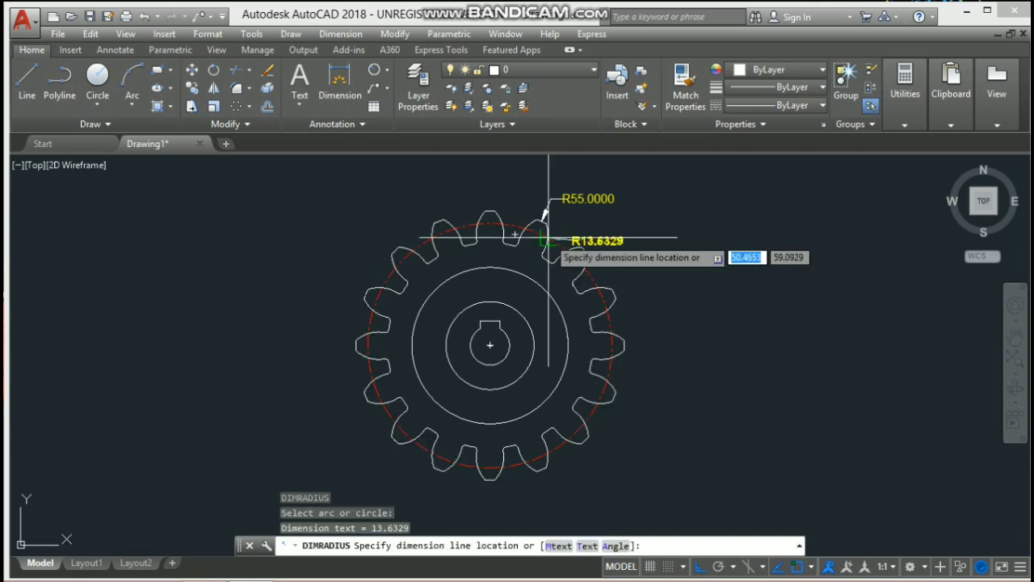
click(593, 234)
key(Return)
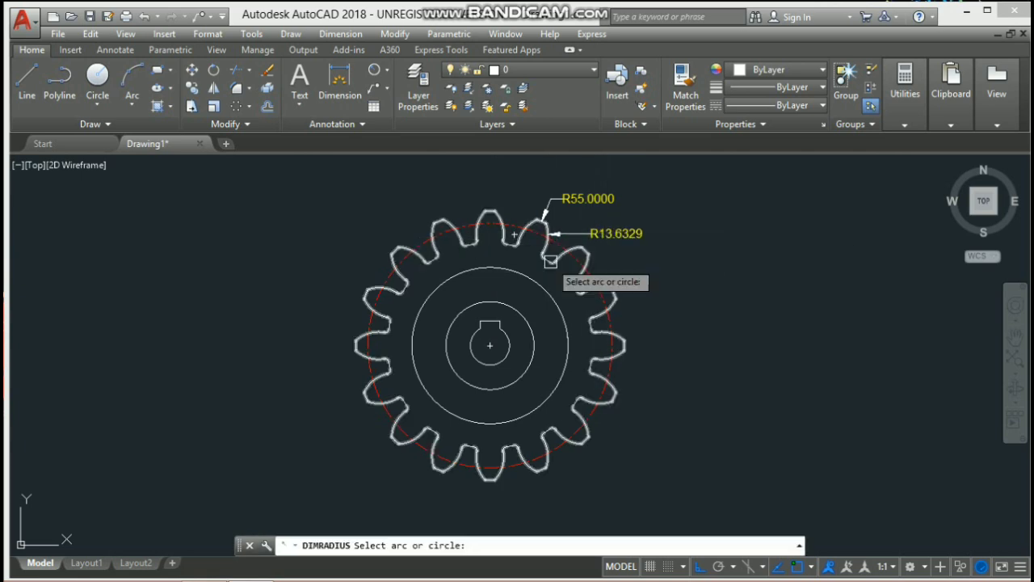
click(406, 284)
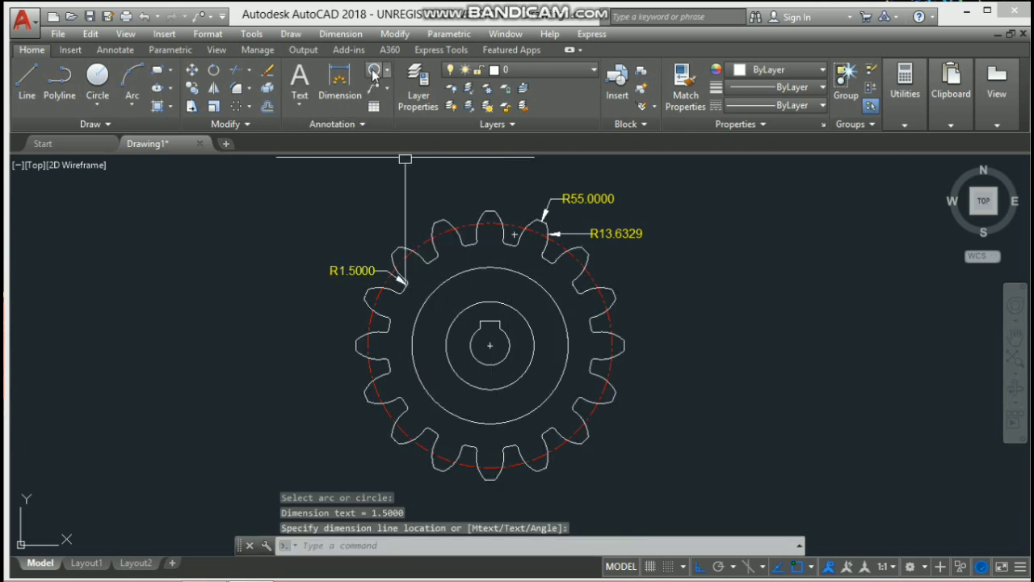
Add a radius dimension to the largest inner circle, placing its text outside the gear on the right
click(374, 72)
click(568, 340)
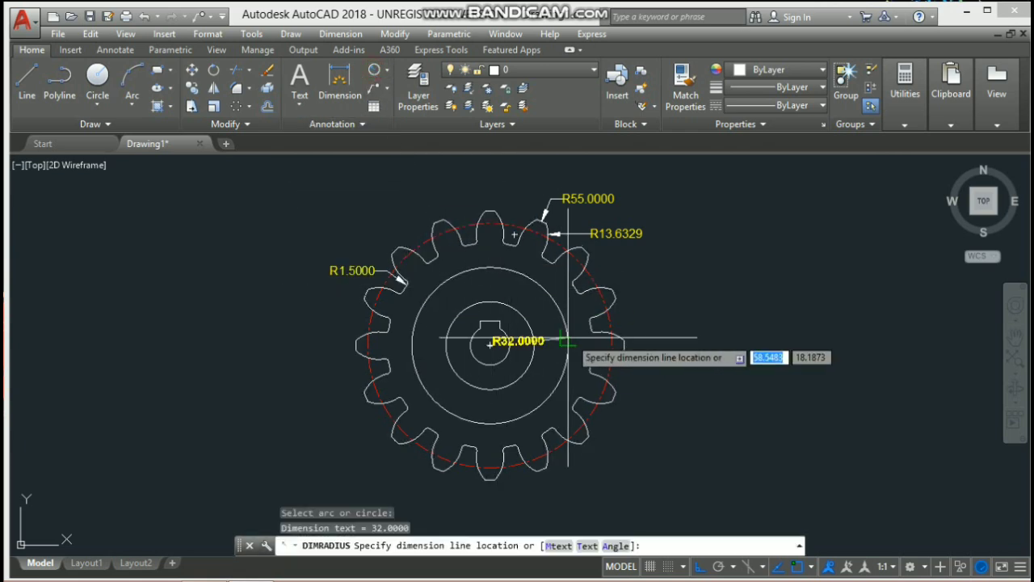
click(659, 337)
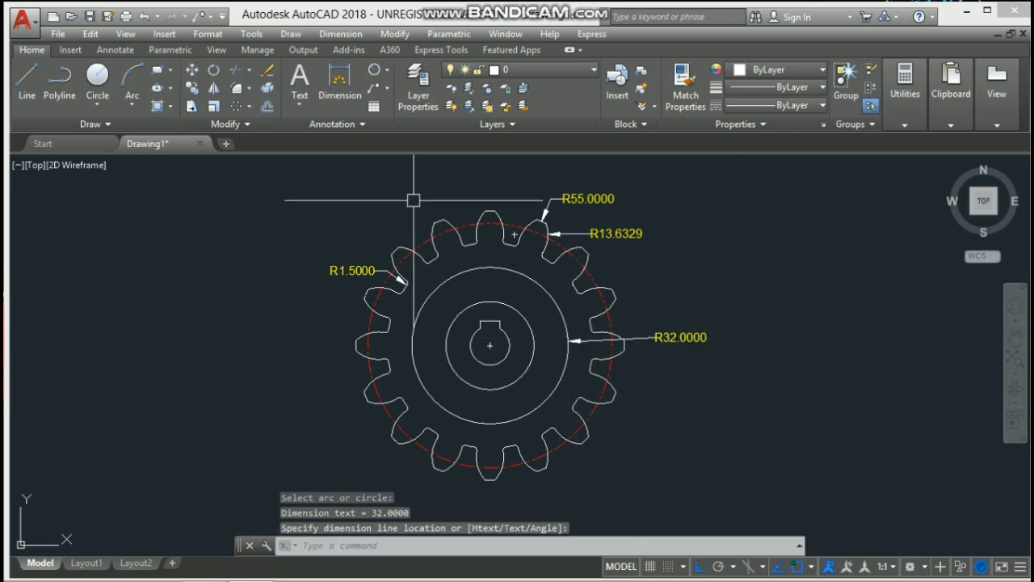
Add radius dimensions to the middle inner circle and the keyed bore arc, placing both texts outside the gear on the right
click(372, 71)
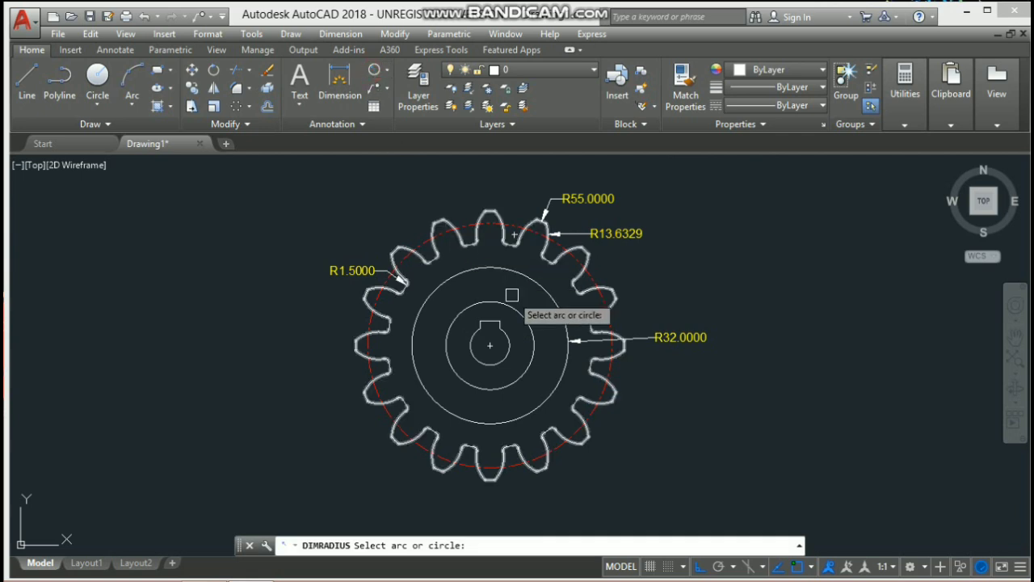
click(534, 329)
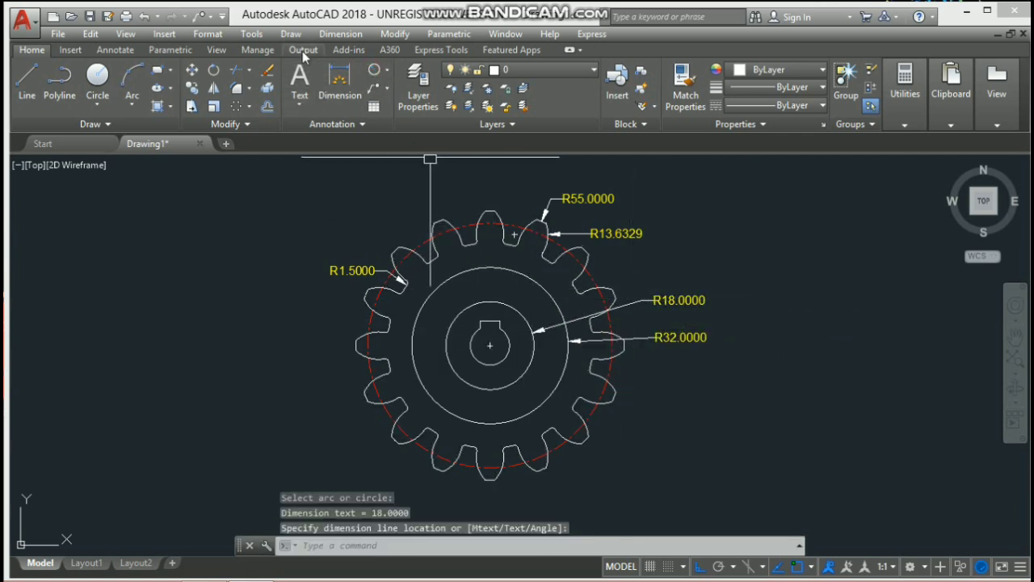
click(374, 72)
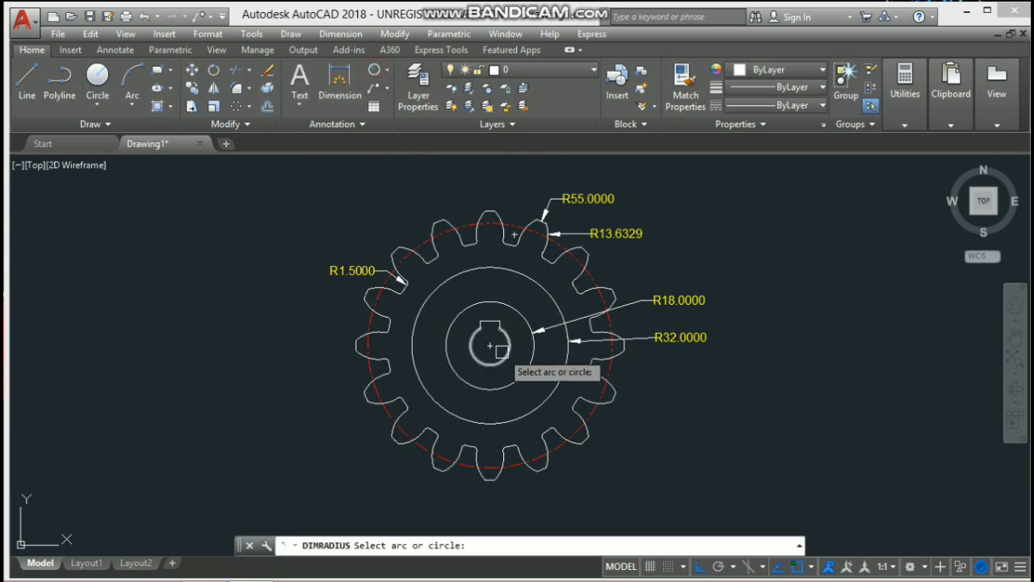
click(519, 374)
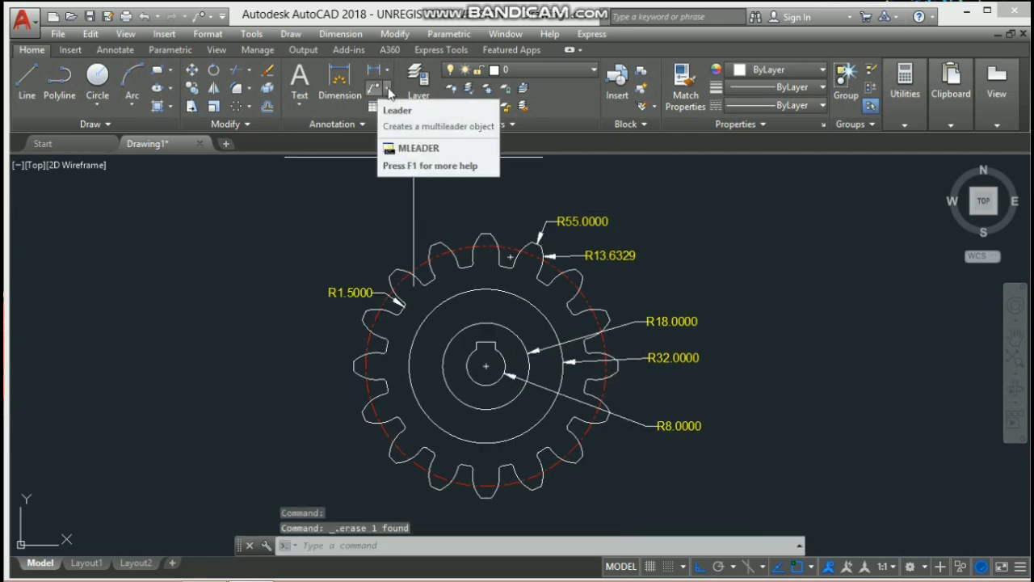
Add a radius dimension to the red dashed pitch circle, placing its text outside the gear at the upper right
click(387, 70)
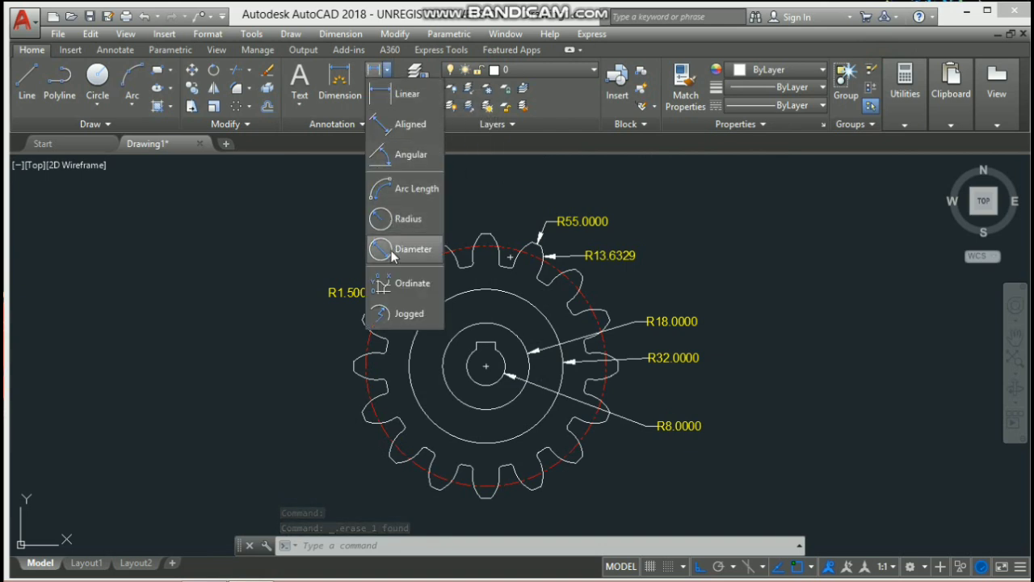
click(381, 219)
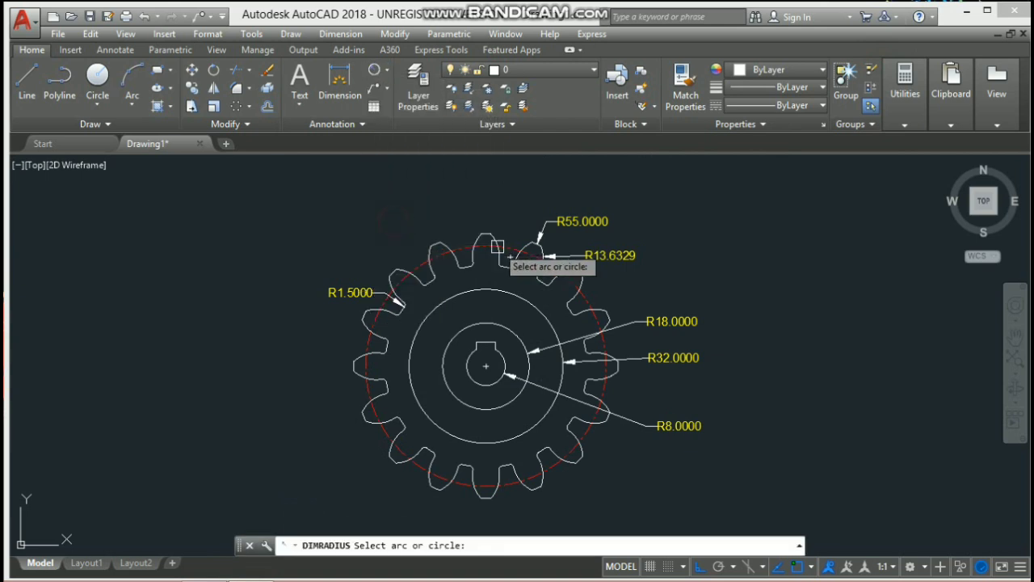
click(582, 293)
click(610, 288)
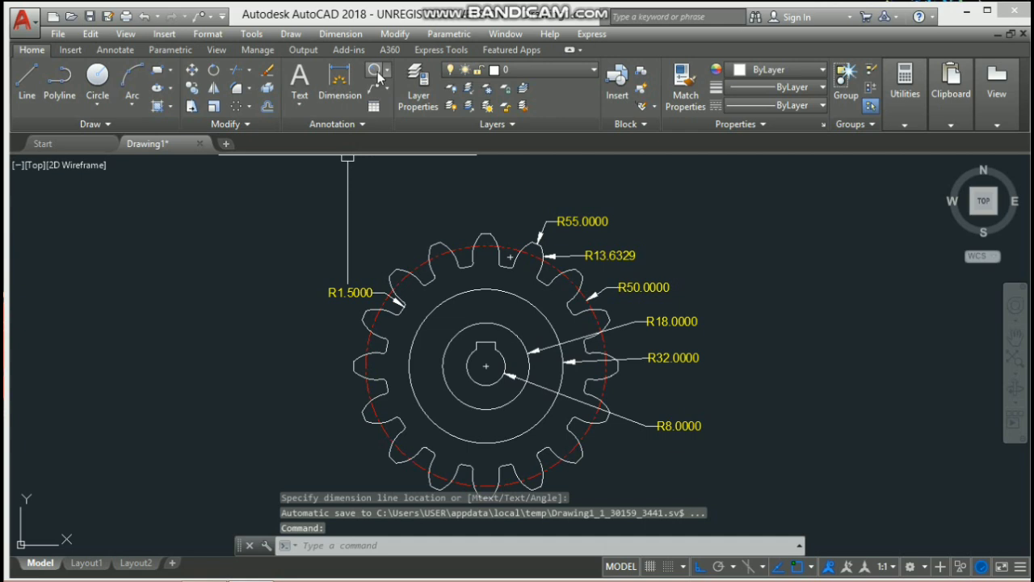
Add a radius dimension to the root arc just left of the top tooth, placing its text above the gear
click(375, 71)
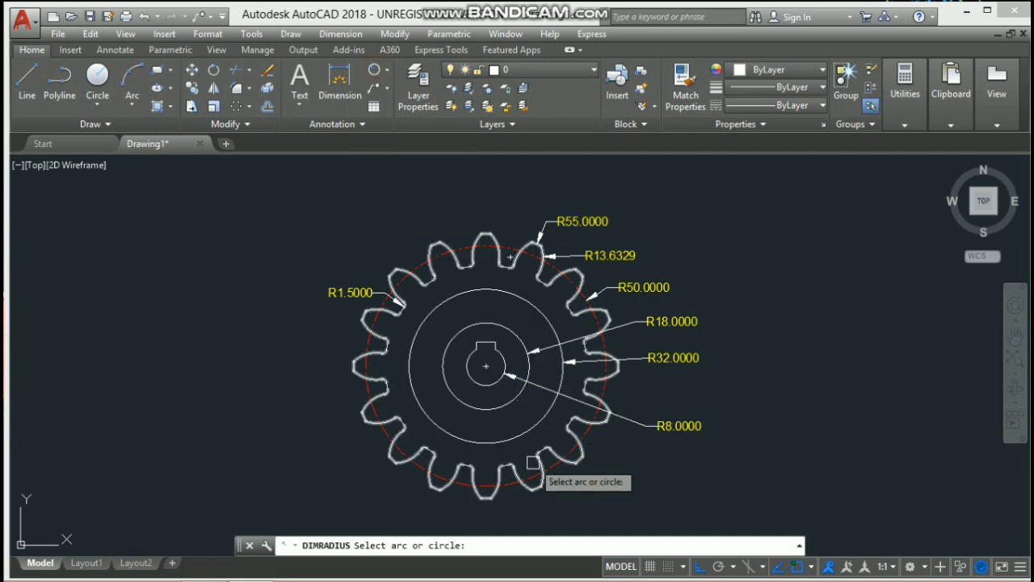
scroll(467, 272, up, 4)
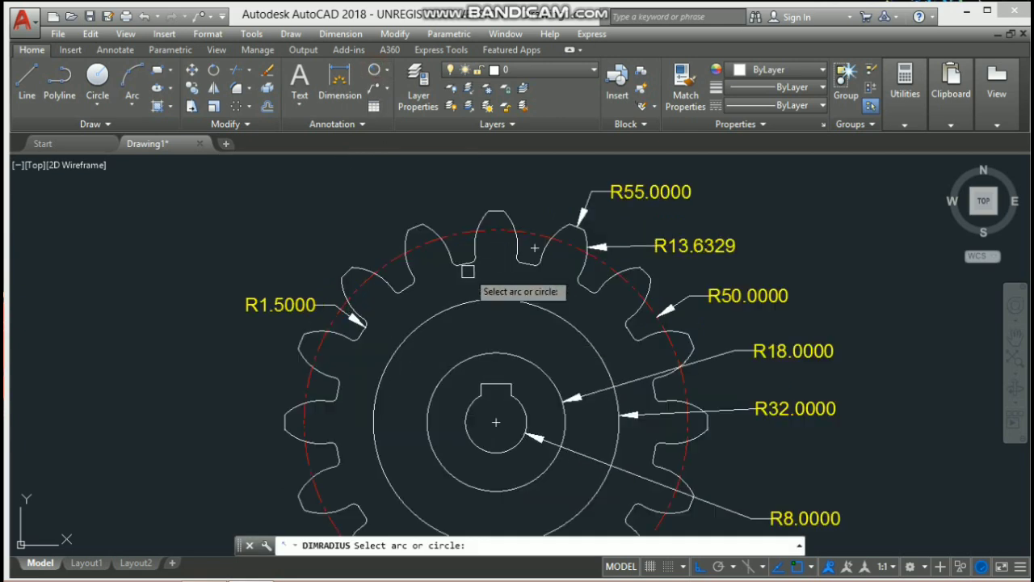
click(464, 257)
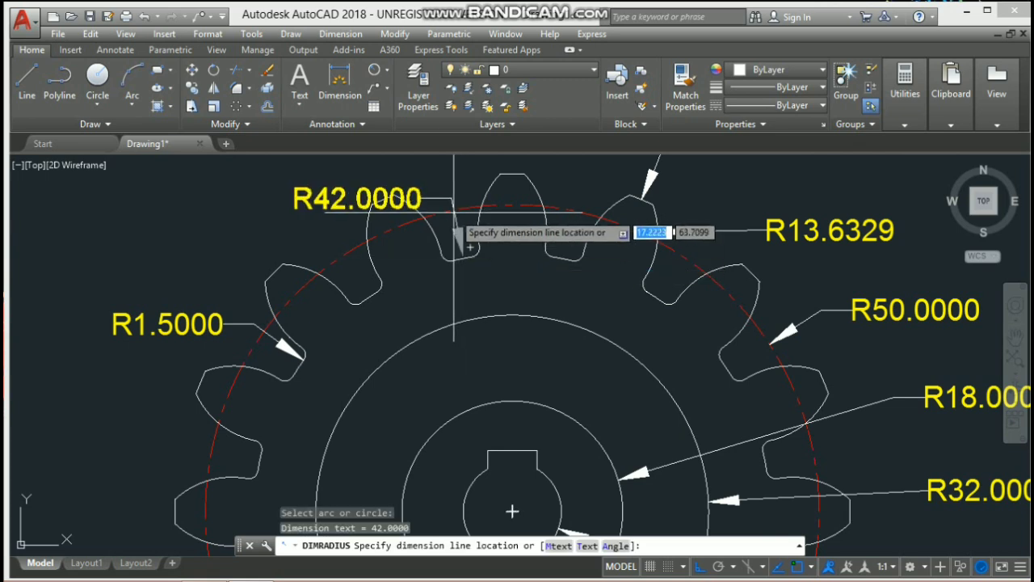
click(452, 181)
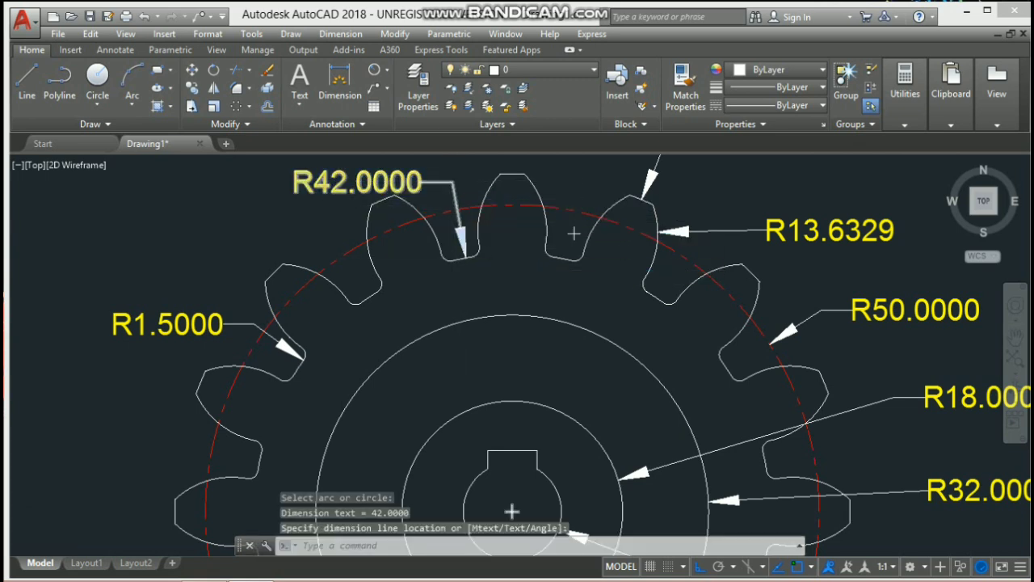
scroll(477, 266, down, 5)
scroll(481, 276, up, 2)
middle_drag(481, 256, 475, 289)
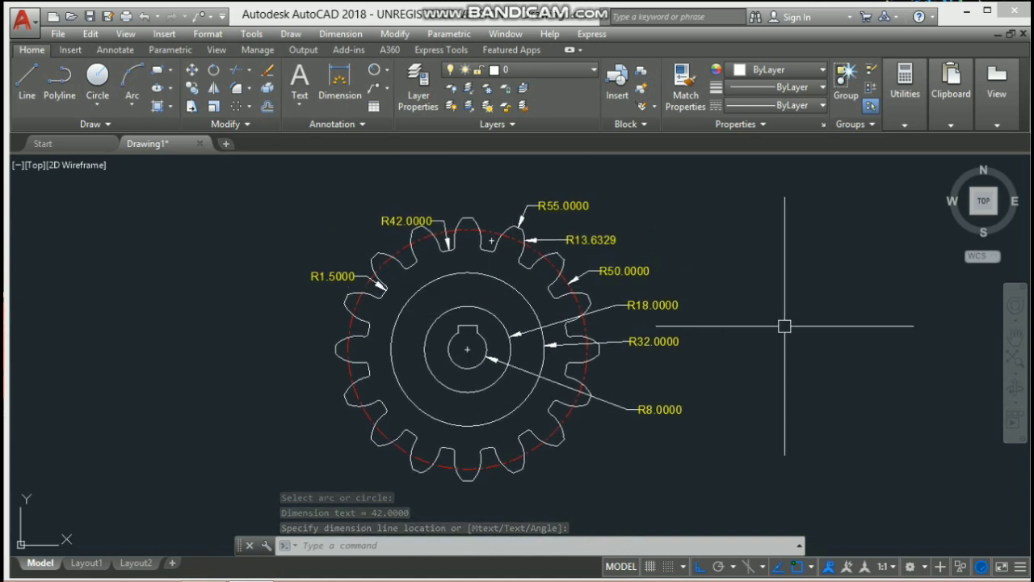